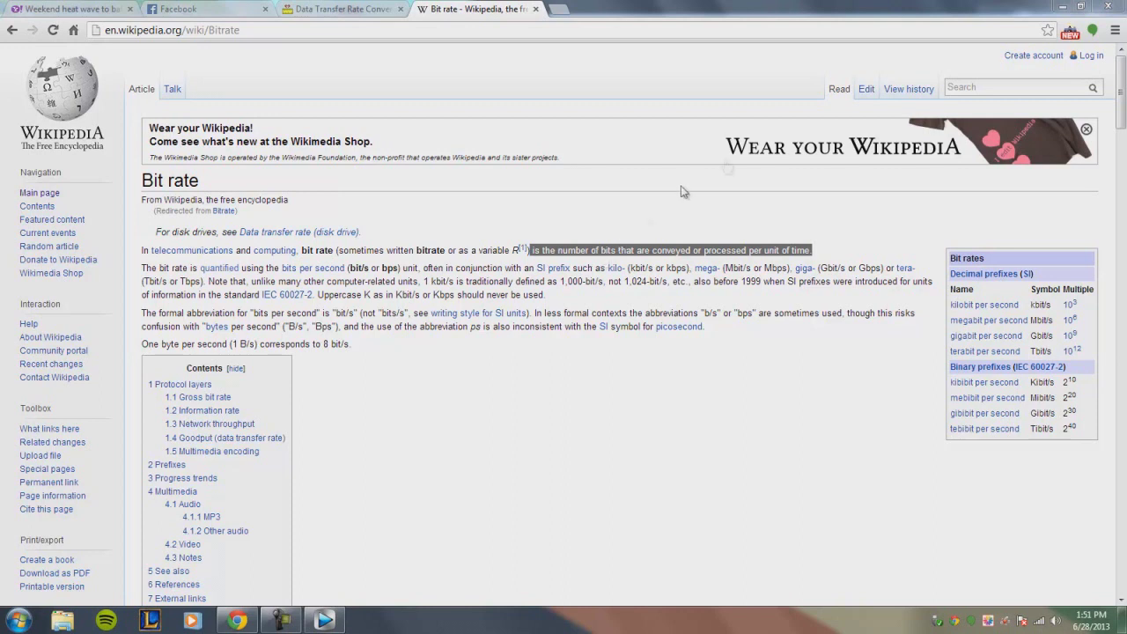
Step: Minimize Chrome's Wikipedia Bit rate article to bring the Vegas Pro project back
{"action": "left_click", "coordinate": [1062, 6]}
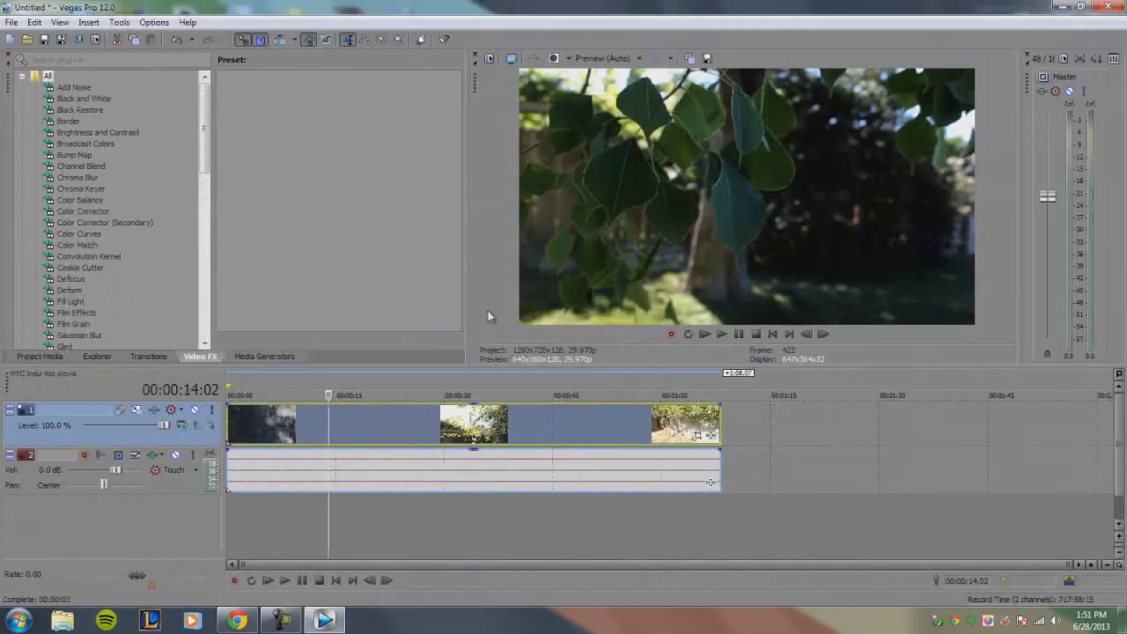
Step: Move the playhead earlier, then customize the MainConcept AVC/AAC Sony Tablet 720p render template
{"action": "left_click", "coordinate": [308, 425]}
{"action": "left_click", "coordinate": [9, 22]}
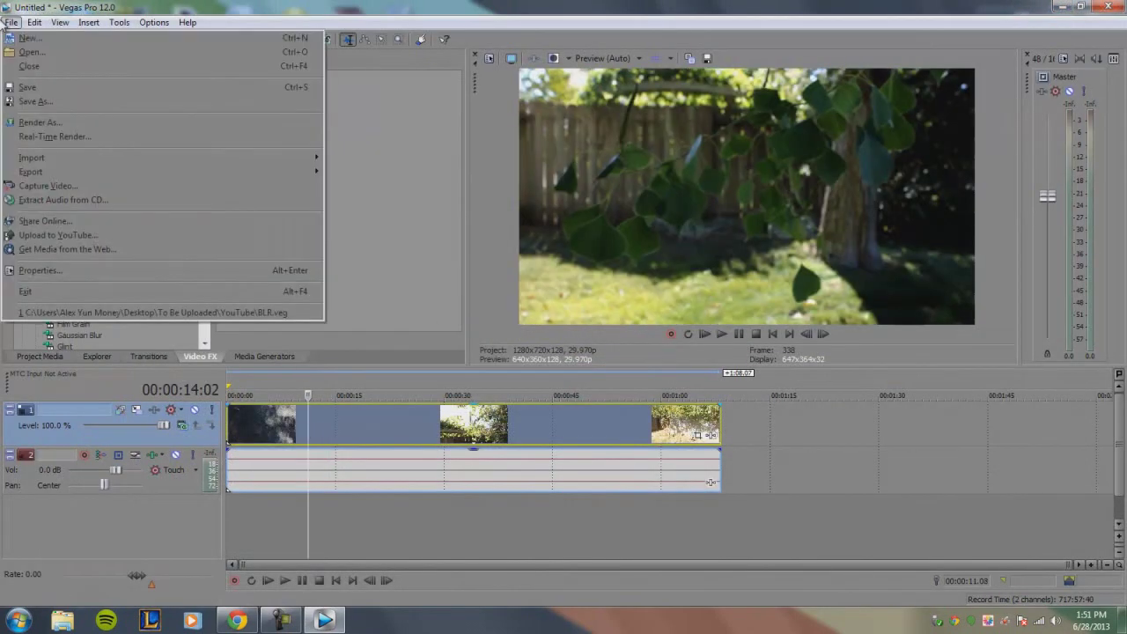
{"action": "left_click", "coordinate": [33, 121]}
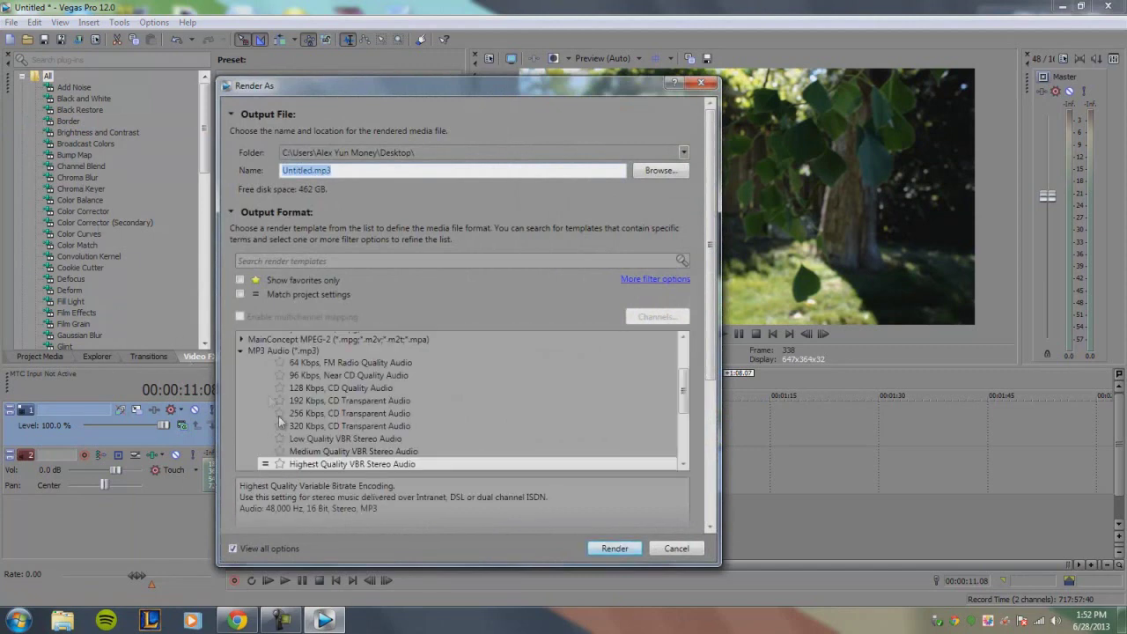
{"action": "left_click", "coordinate": [240, 351]}
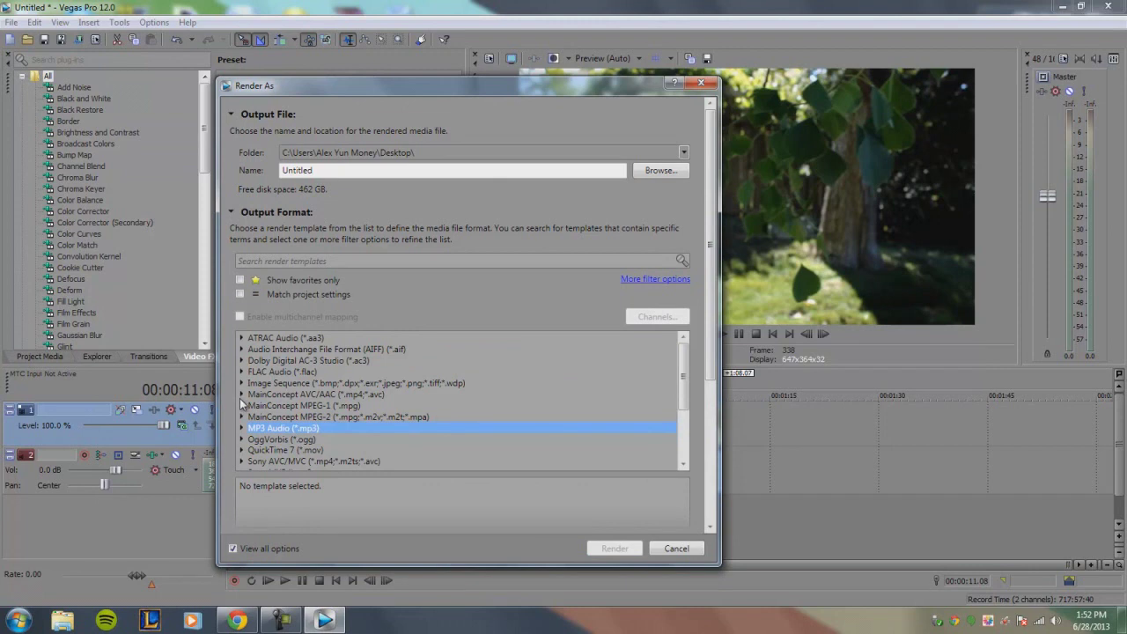
{"action": "left_click", "coordinate": [241, 395]}
{"action": "left_click", "coordinate": [340, 356]}
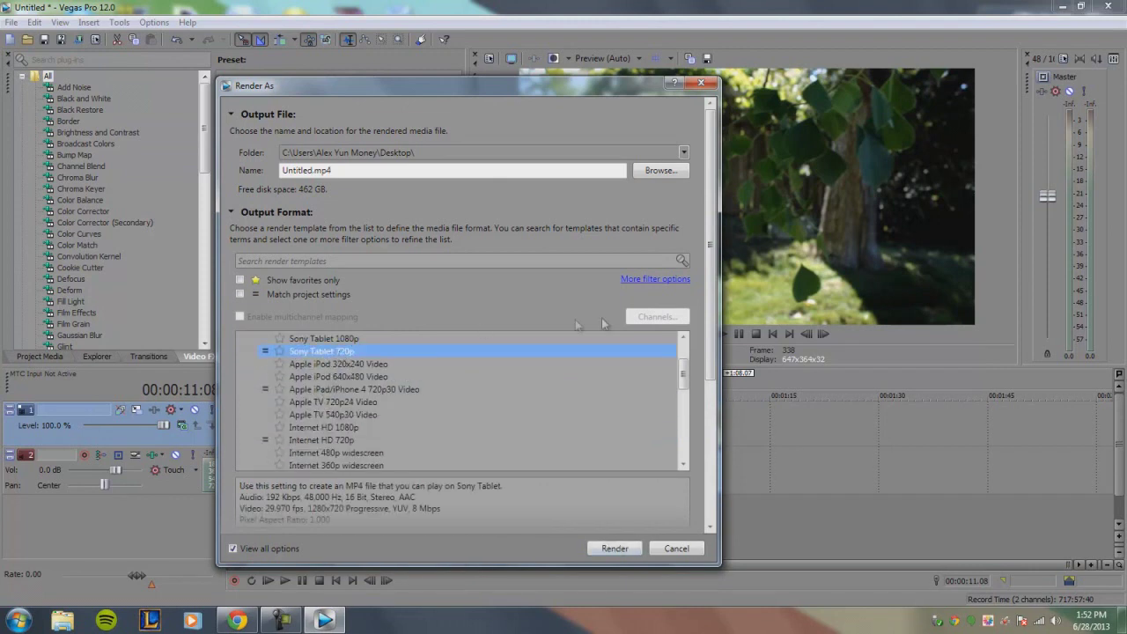
{"action": "left_click_drag", "start_coordinate": [716, 291], "coordinate": [713, 330]}
{"action": "left_click", "coordinate": [278, 480]}
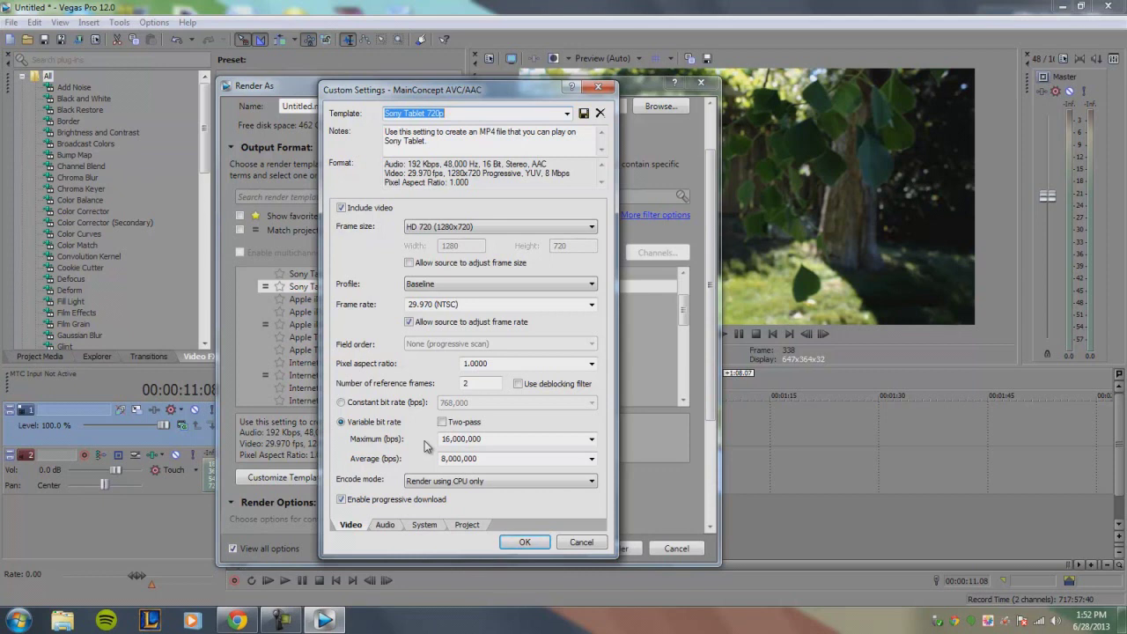
Step: Switch the video to constant bit rate, then bring up Chrome's Data Transfer Rate converter
{"action": "left_click", "coordinate": [407, 405]}
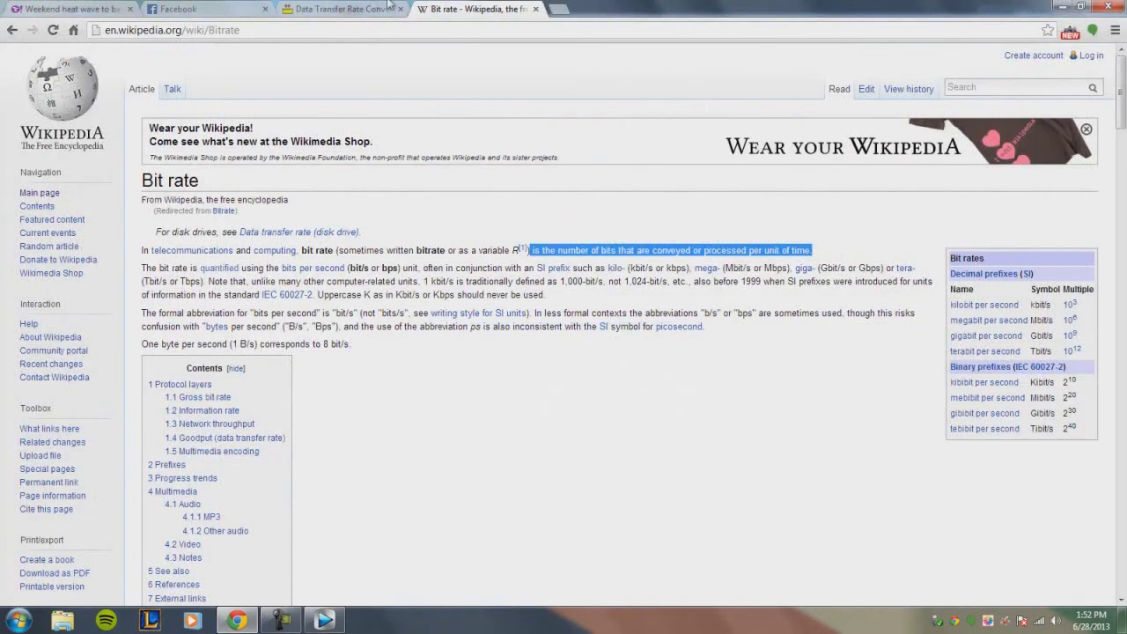
{"action": "left_click", "coordinate": [387, 5]}
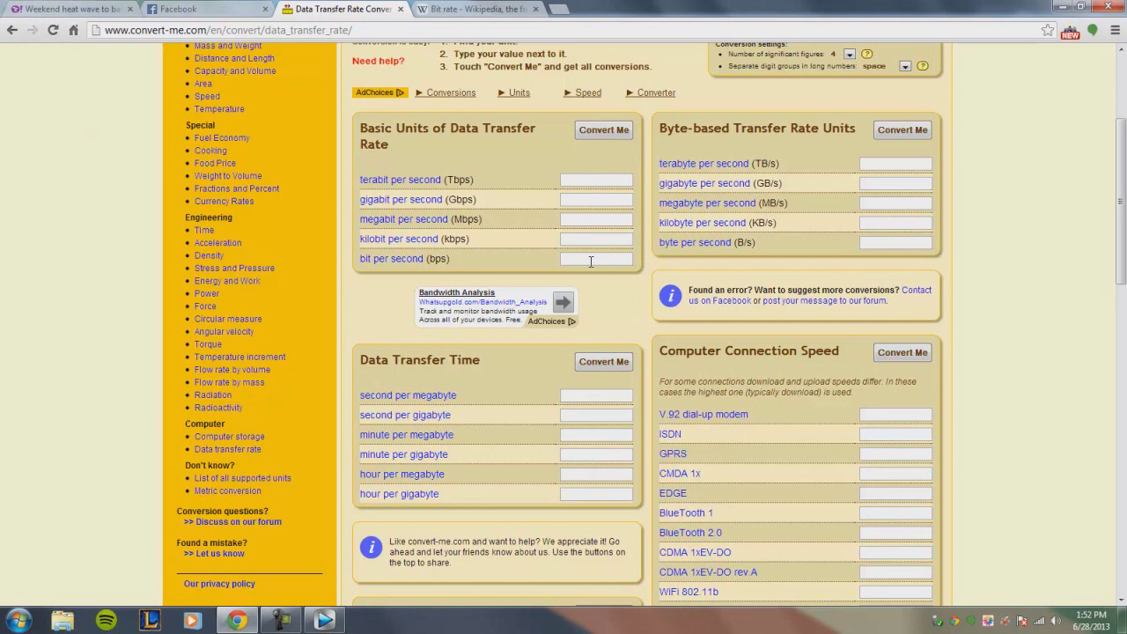
Step: Convert 2 megabits per second into all data-rate units on convert-me.com
{"action": "left_click", "coordinate": [578, 220]}
{"action": "type", "text": "2"}
{"action": "left_click", "coordinate": [607, 132]}
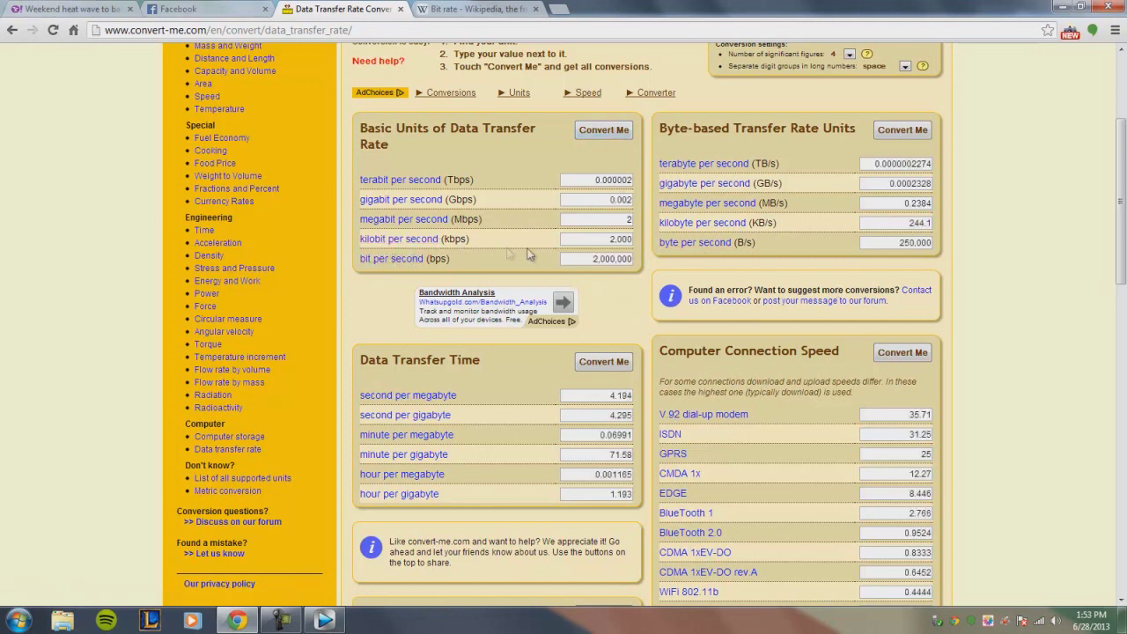
Step: Compare the 2,000,000 bits-per-second result with the render settings, then return to Vegas Pro
{"action": "left_click", "coordinate": [322, 623]}
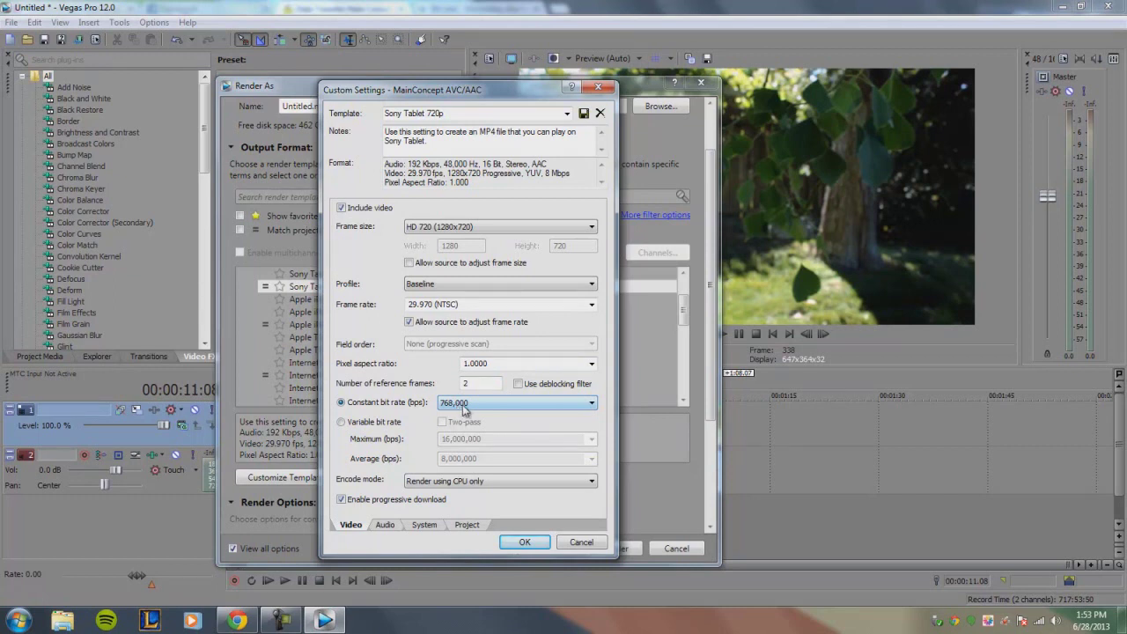
{"action": "left_click", "coordinate": [236, 621]}
{"action": "left_click", "coordinate": [609, 223]}
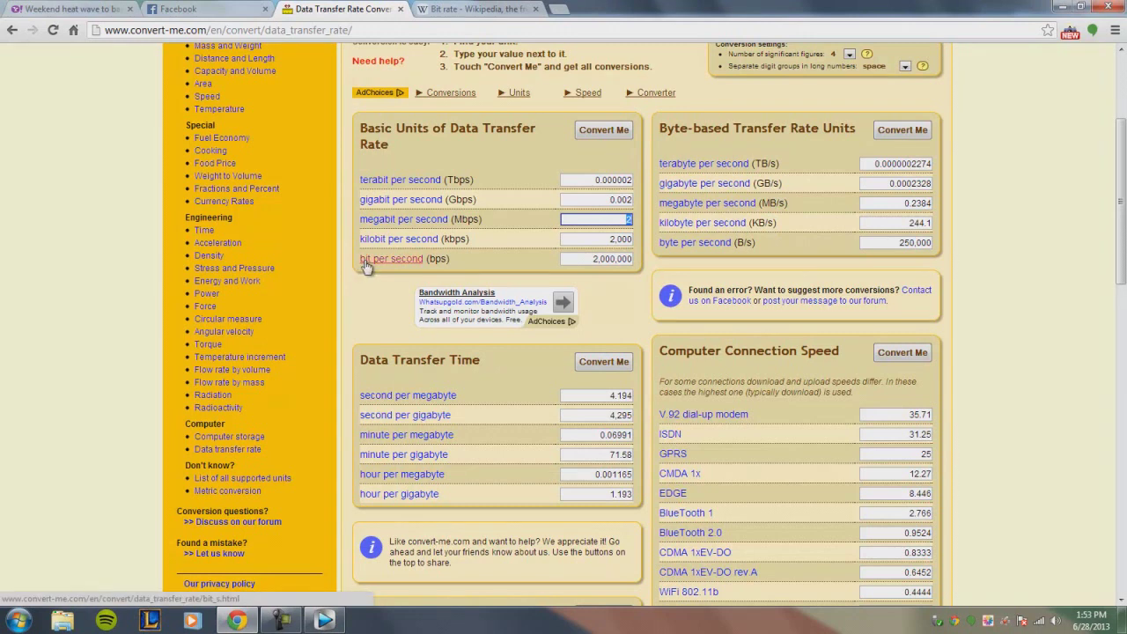
{"action": "left_click", "coordinate": [595, 259]}
{"action": "left_click", "coordinate": [581, 262]}
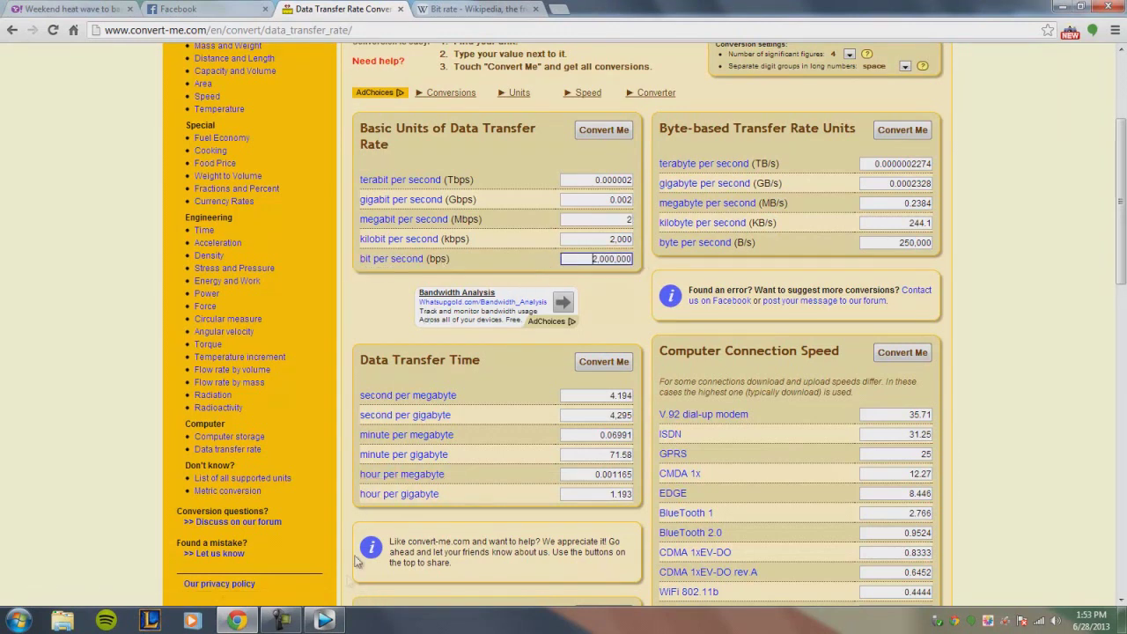
{"action": "key", "text": "alt+Tab"}
Step: Try a 2,000,000 constant bit rate, revert to variable bit rate, and close both render dialogs
{"action": "left_click", "coordinate": [460, 407]}
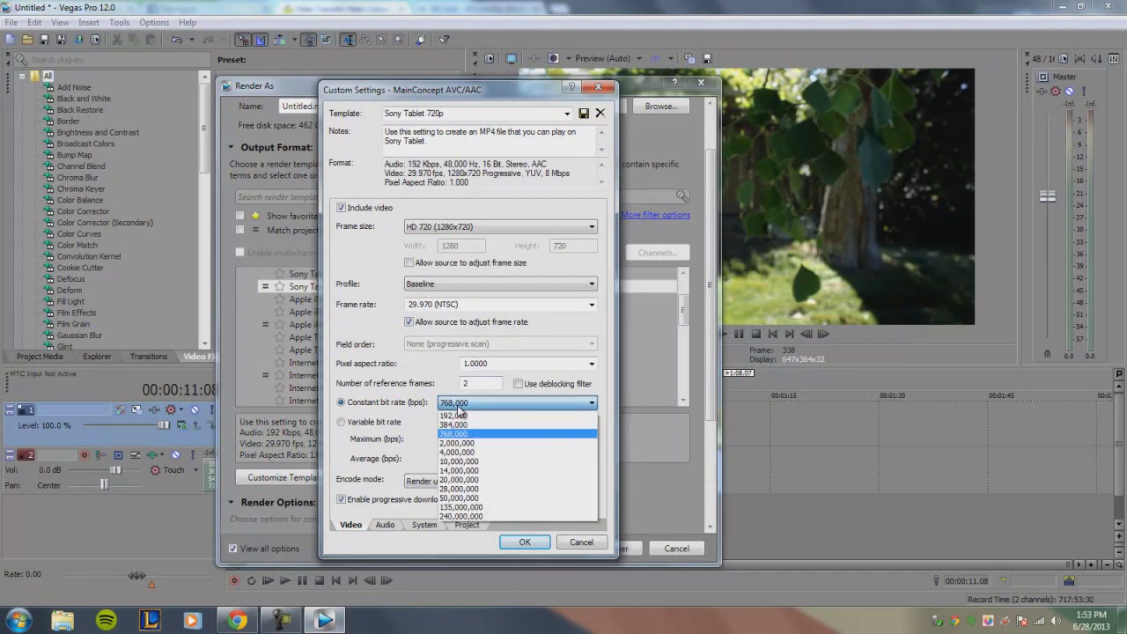
{"action": "left_click", "coordinate": [447, 444]}
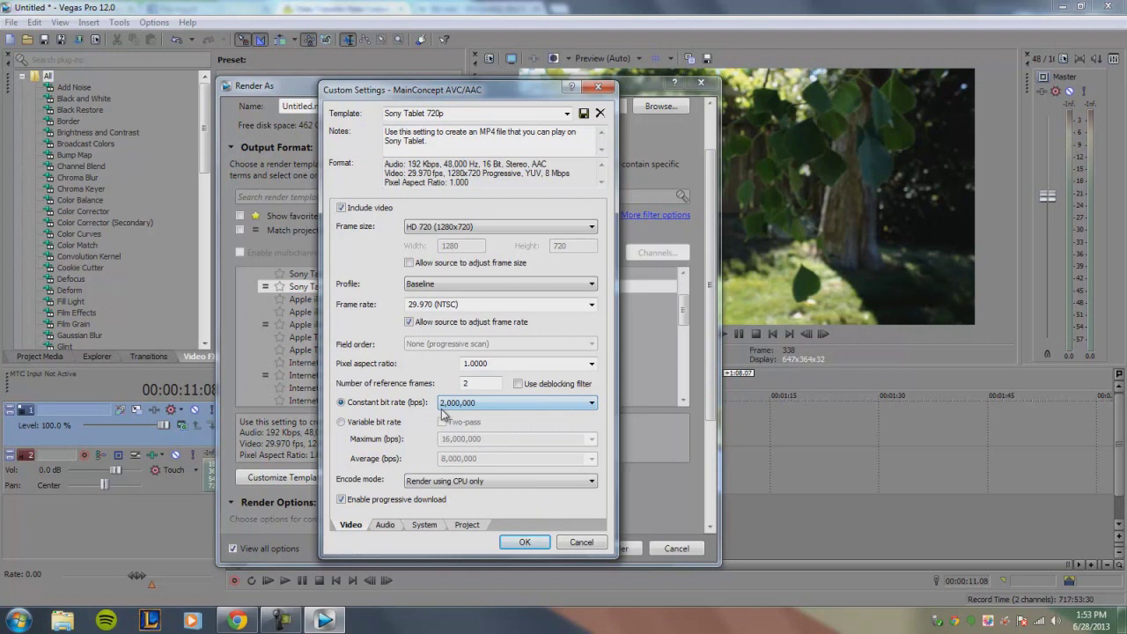
{"action": "left_click", "coordinate": [392, 427]}
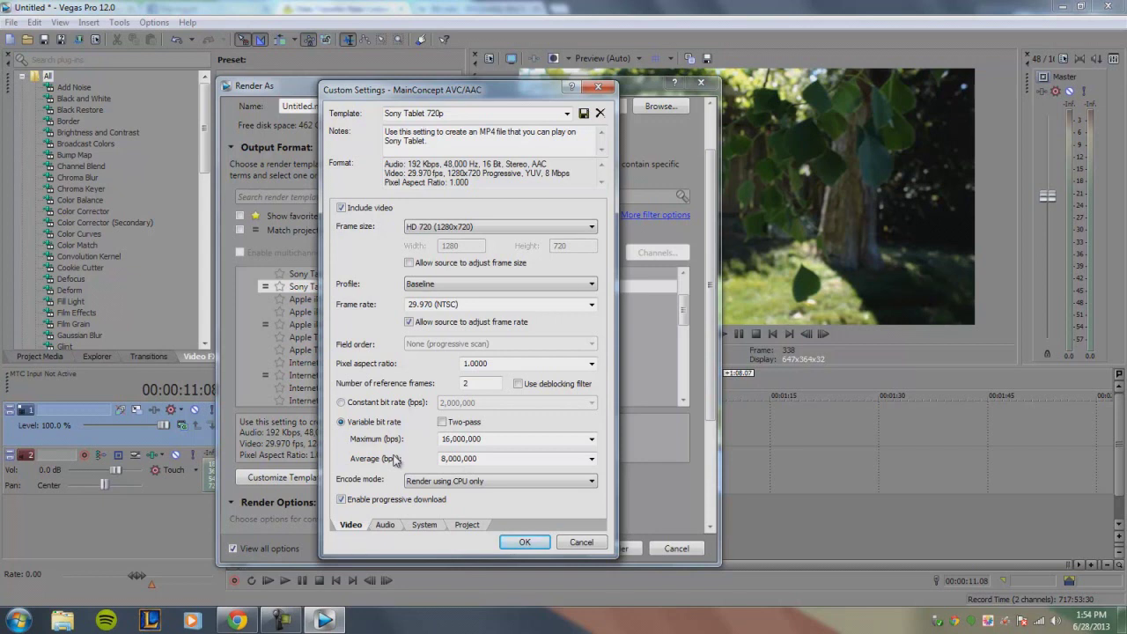
{"action": "left_click", "coordinate": [595, 544]}
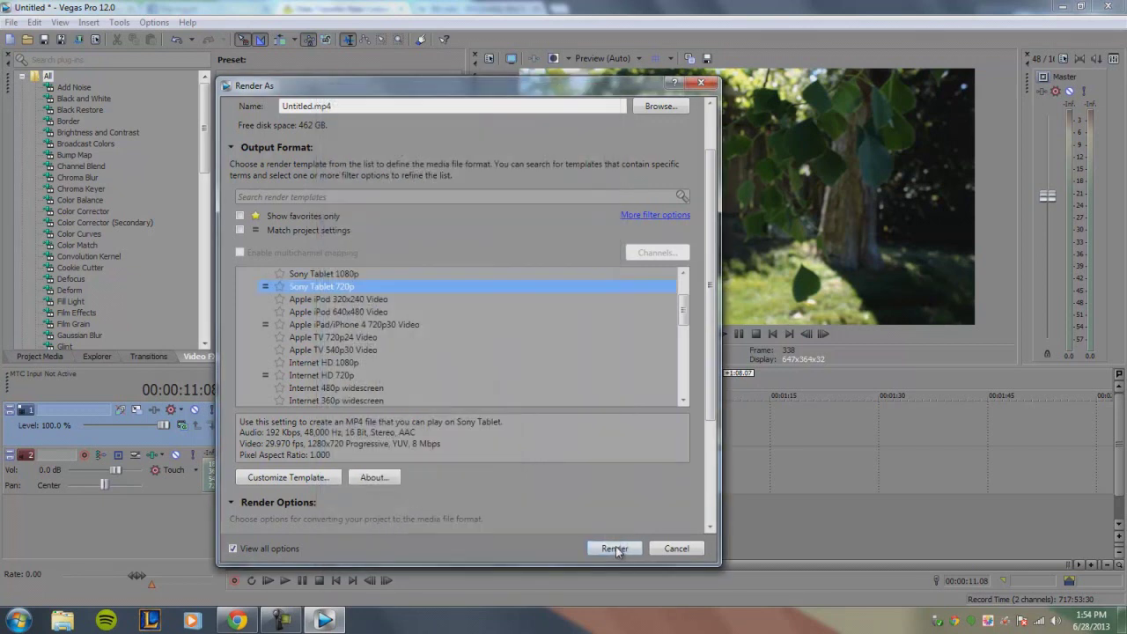
{"action": "left_click", "coordinate": [677, 548]}
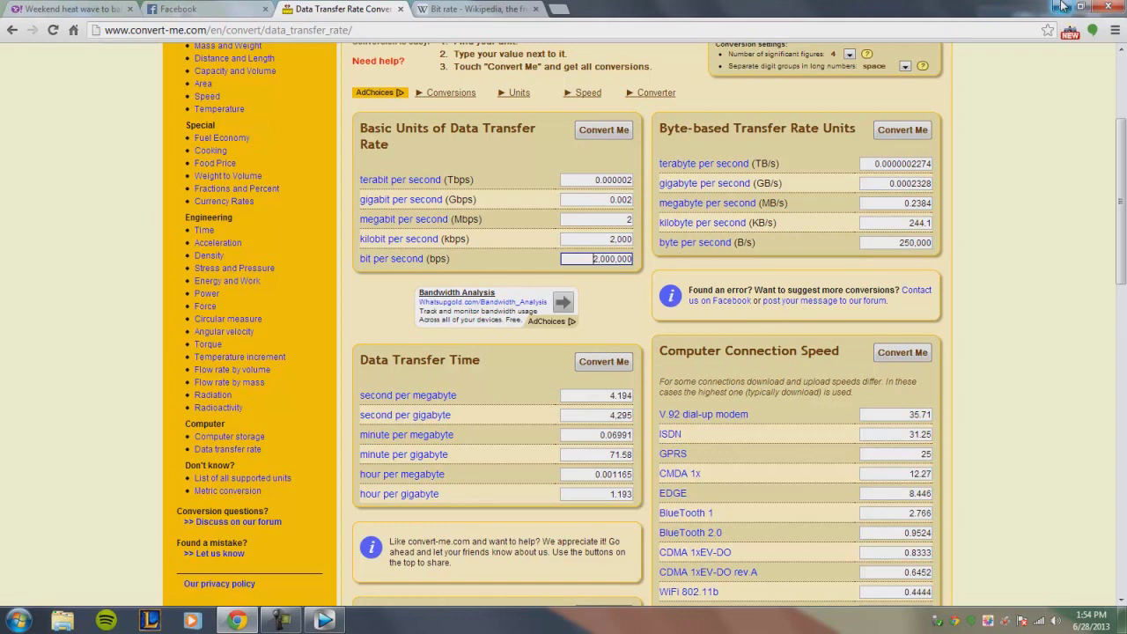
Step: Read MVI_2675's 47058 kbps total bitrate in its Details properties, then return to the converter
{"action": "left_click", "coordinate": [1061, 7]}
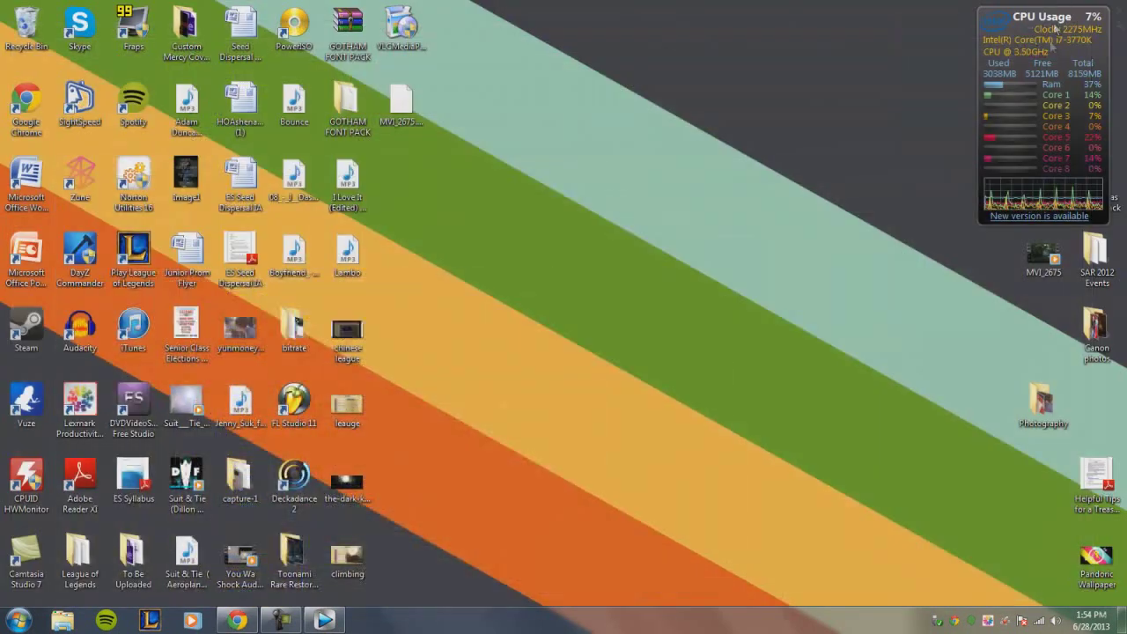
{"action": "left_click", "coordinate": [1043, 256]}
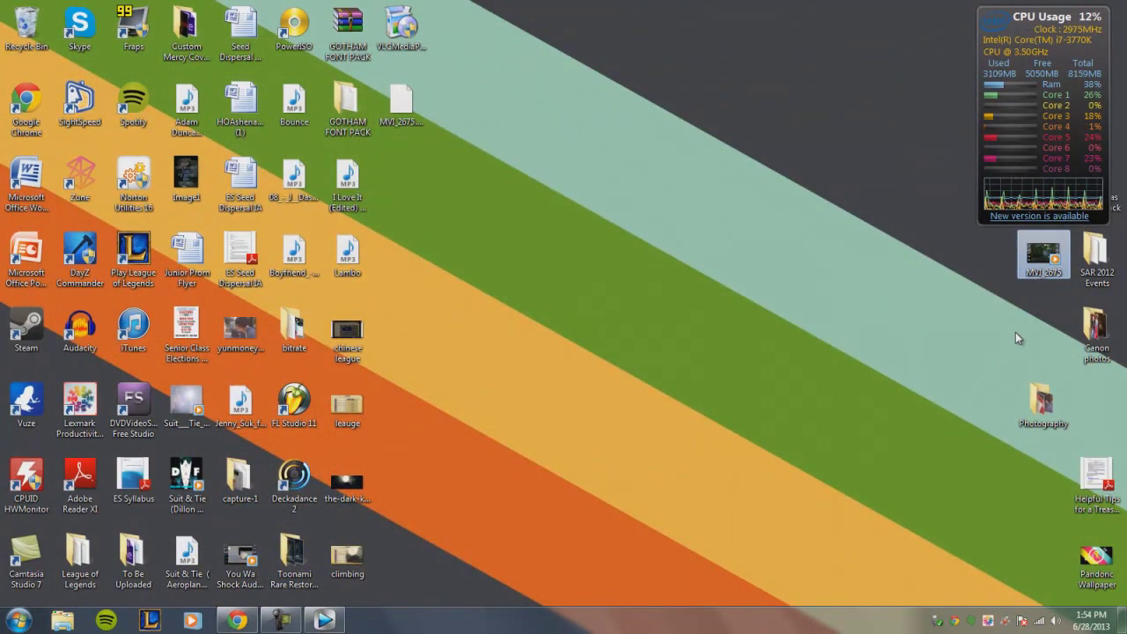
{"action": "right_click", "coordinate": [1044, 269]}
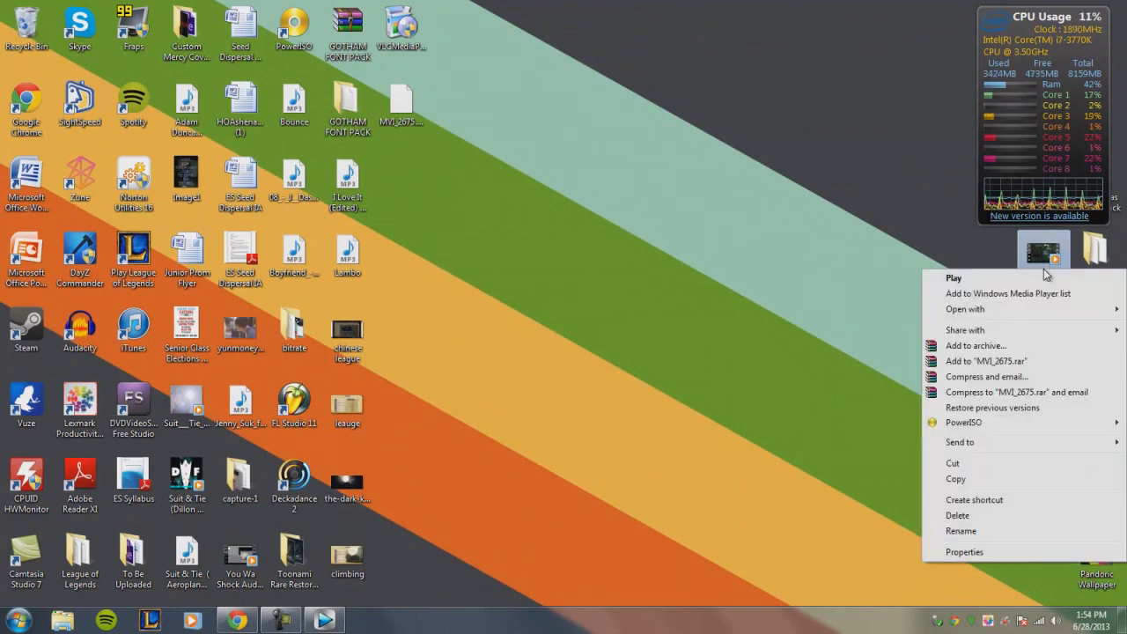
{"action": "left_click", "coordinate": [981, 552]}
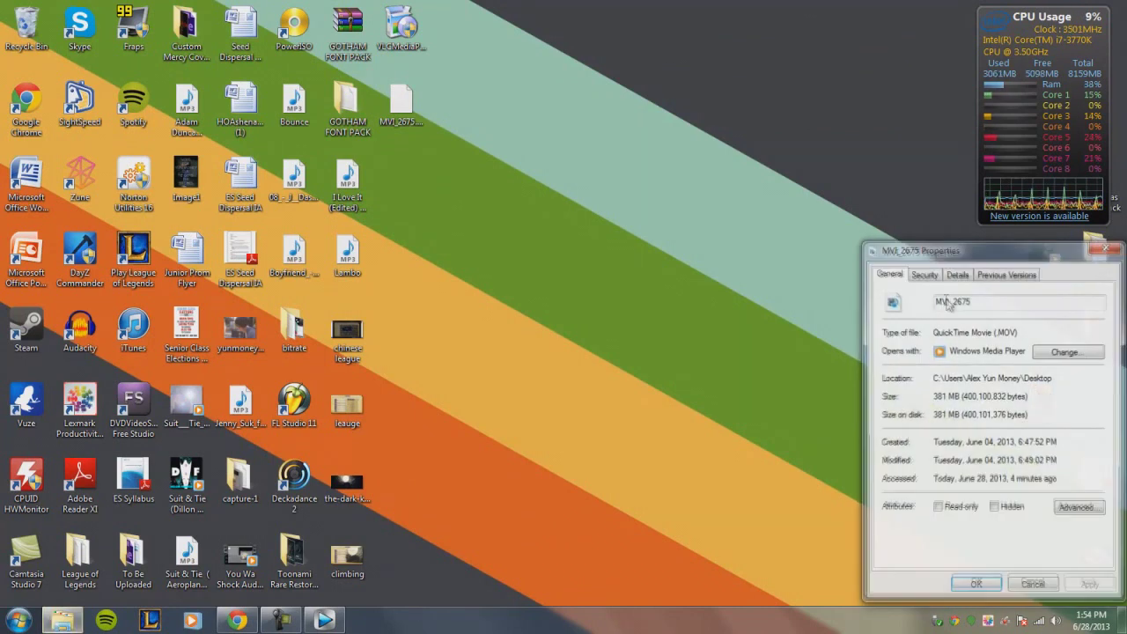
{"action": "left_click_drag", "start_coordinate": [962, 250], "coordinate": [410, 176]}
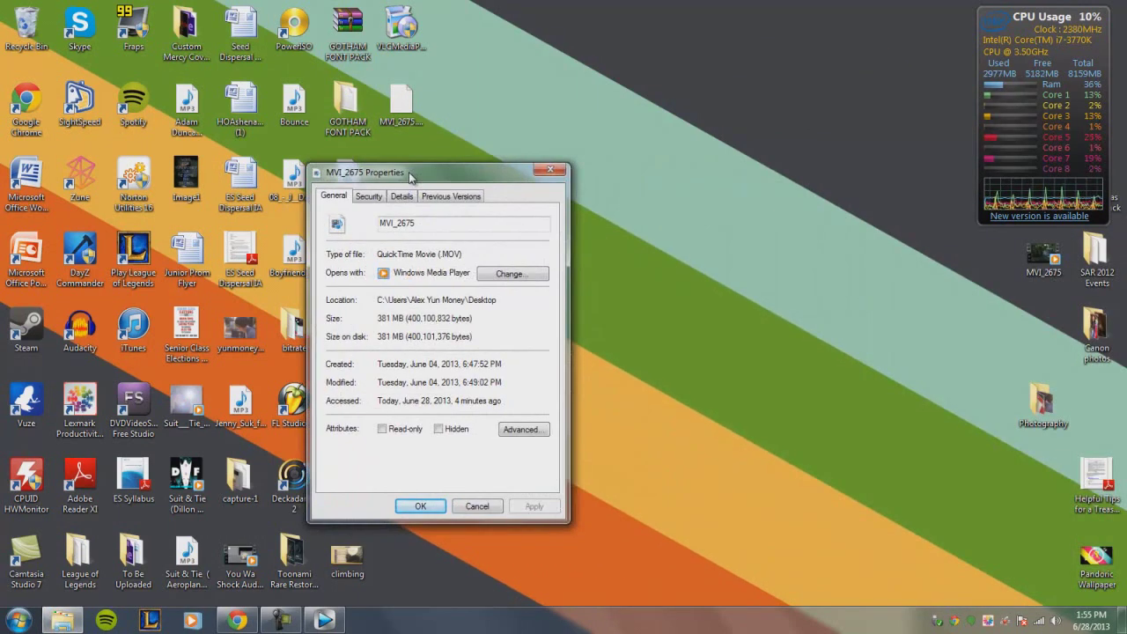
{"action": "left_click", "coordinate": [401, 195]}
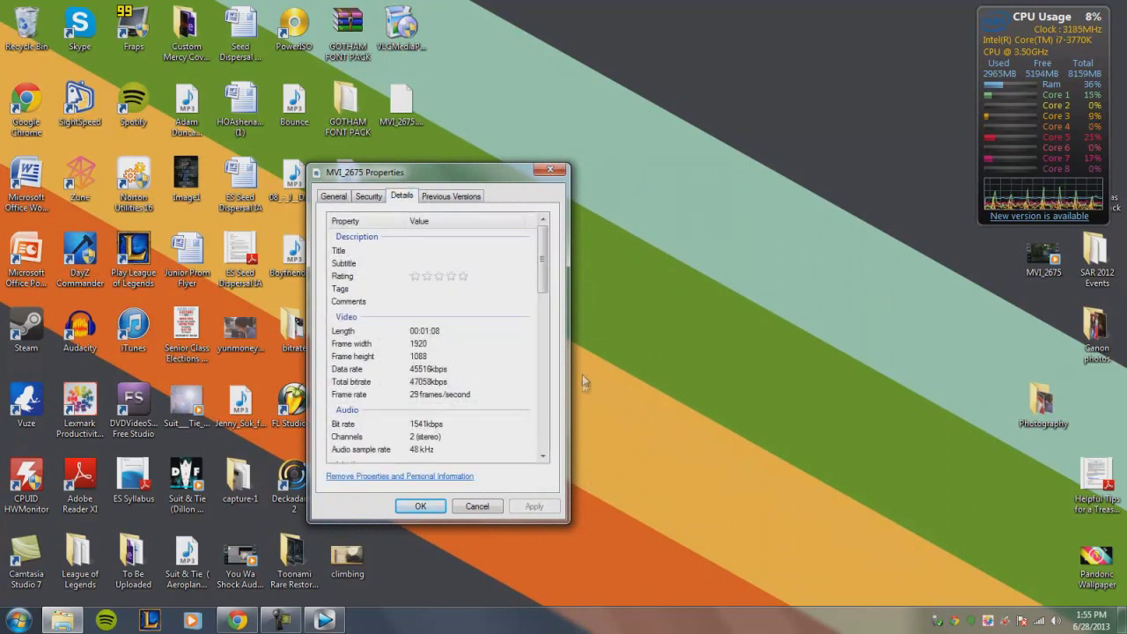
{"action": "scroll", "coordinate": [543, 282], "scroll_direction": "down", "scroll_amount": 2}
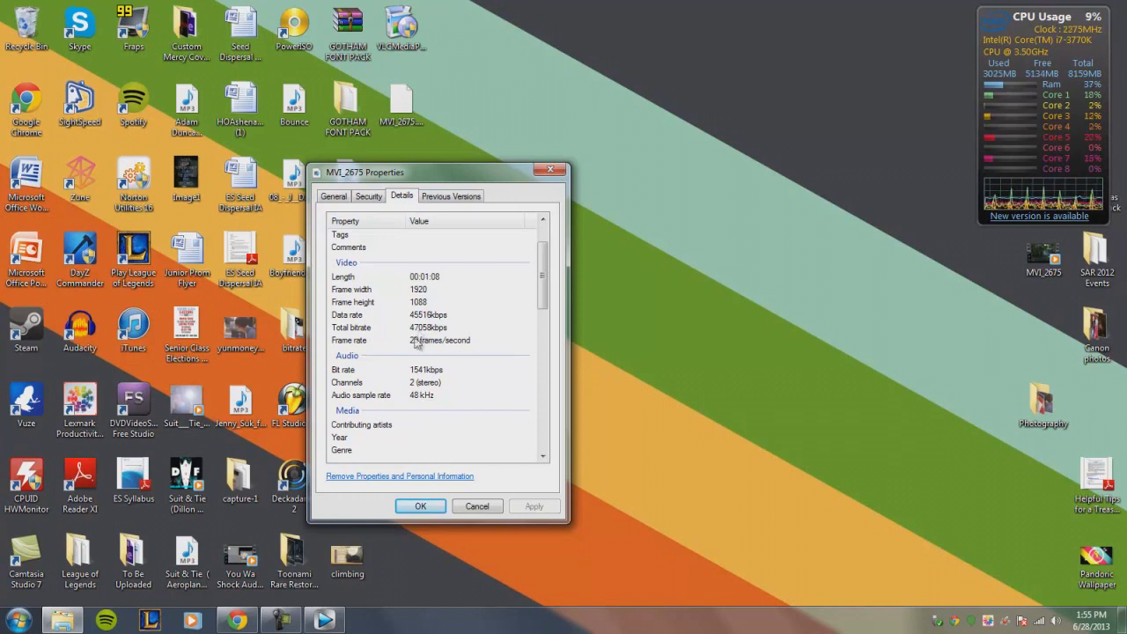
{"action": "left_click", "coordinate": [240, 621]}
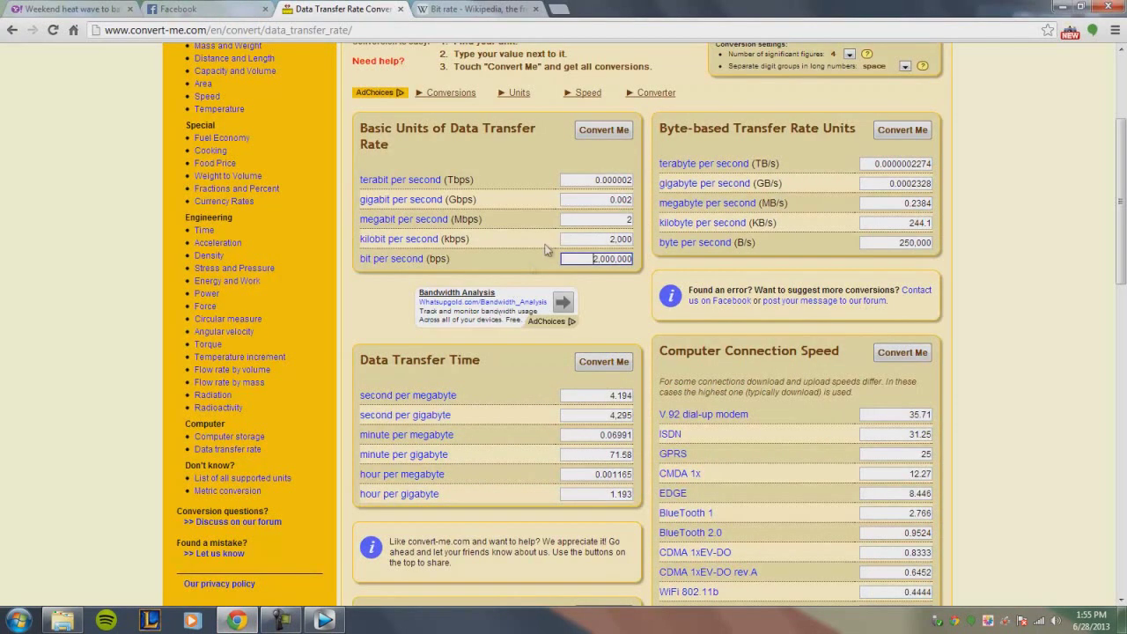
Step: Convert 47058 kbps, noting 47.06 Mbps and 47,060,000 bps, then return to Vegas Pro
{"action": "key", "text": "shift+Tab"}
{"action": "type", "text": "4"}
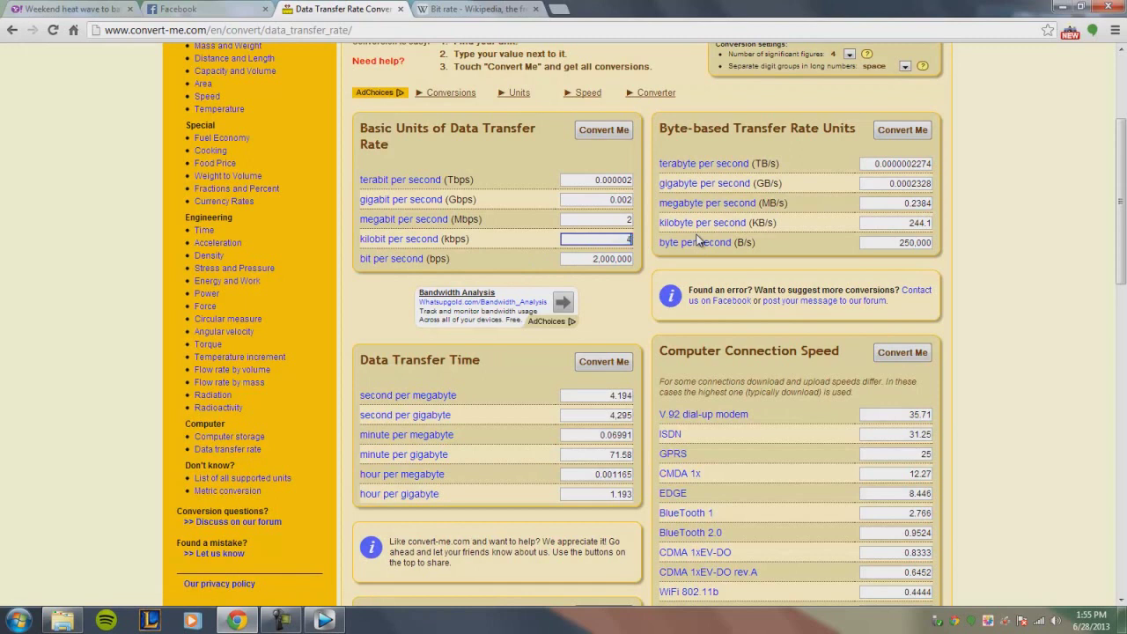
{"action": "type", "text": "7058"}
{"action": "left_click", "coordinate": [624, 134]}
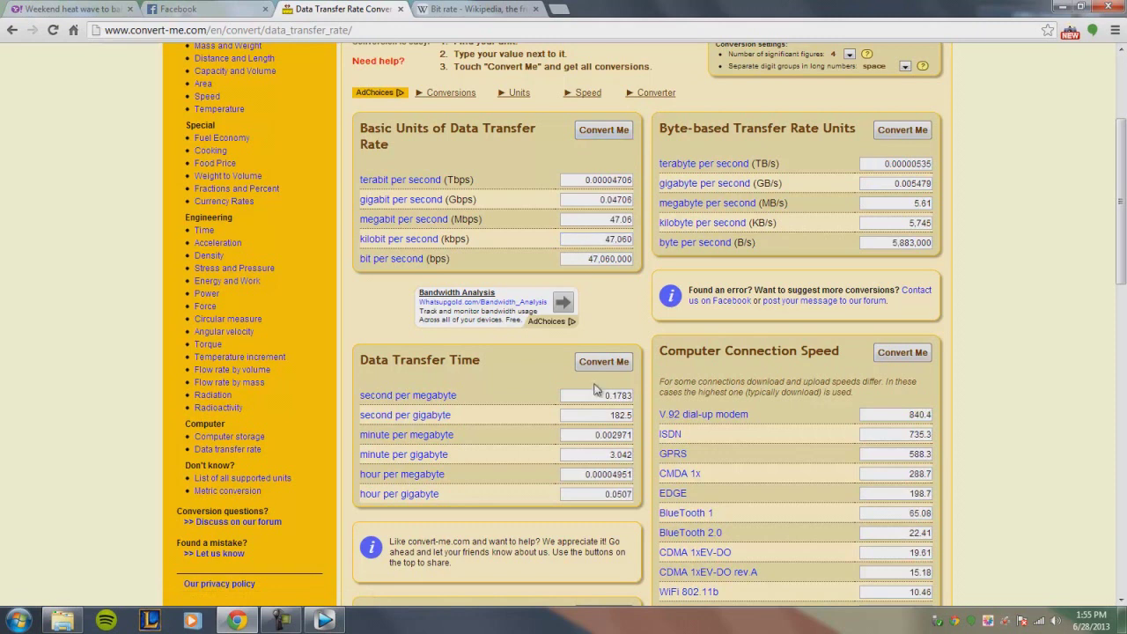
{"action": "double_click", "coordinate": [606, 220]}
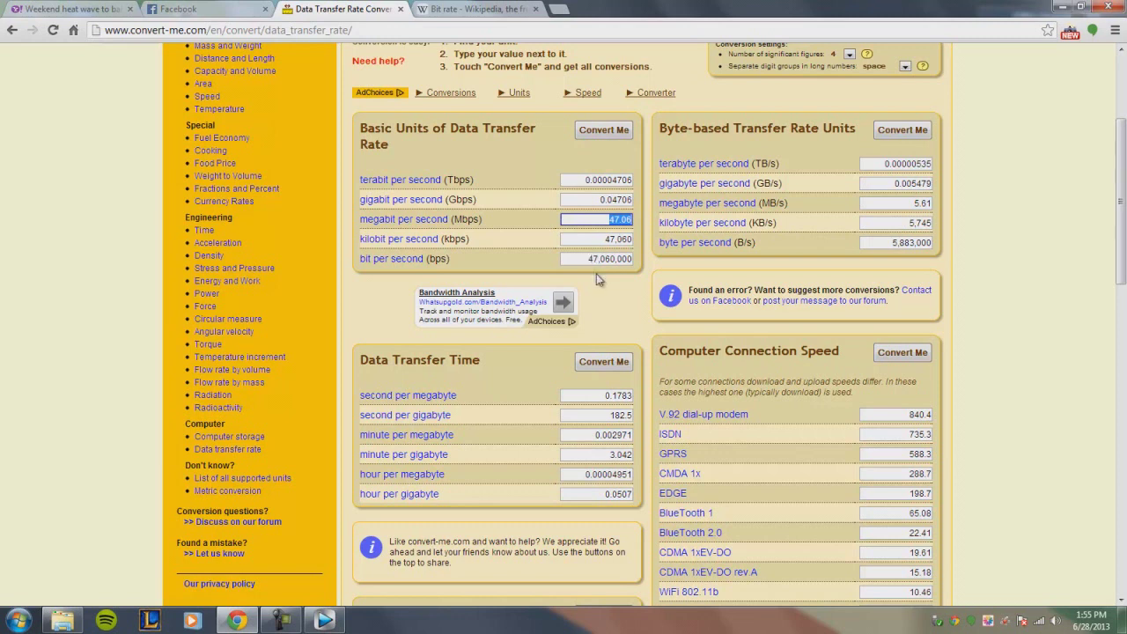
{"action": "left_click_drag", "start_coordinate": [588, 259], "coordinate": [638, 261]}
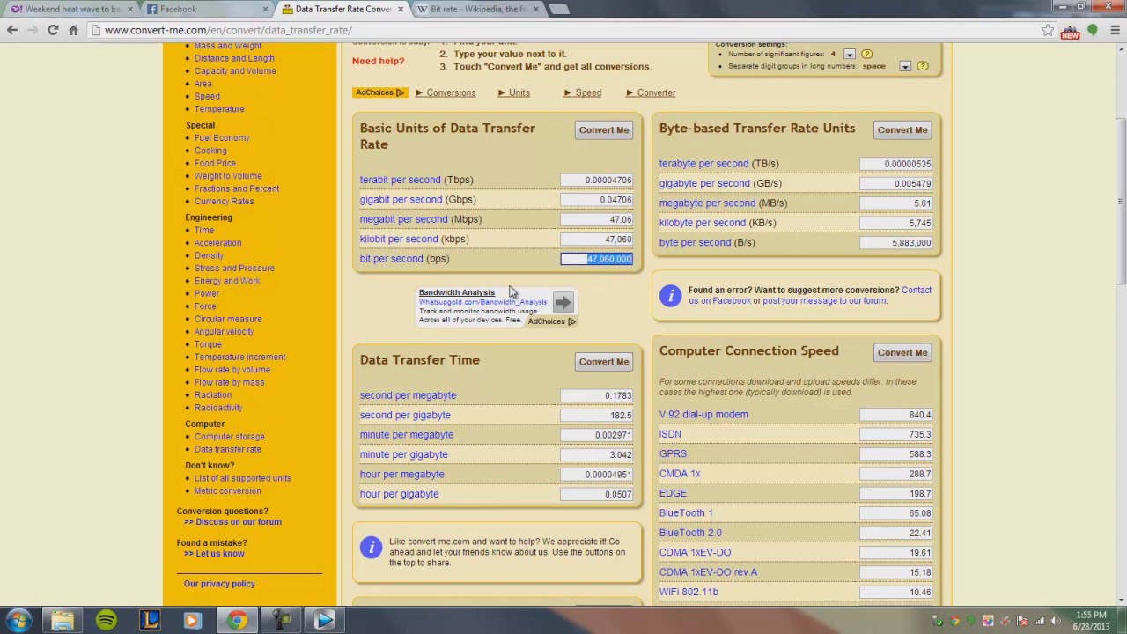
{"action": "left_click", "coordinate": [322, 622]}
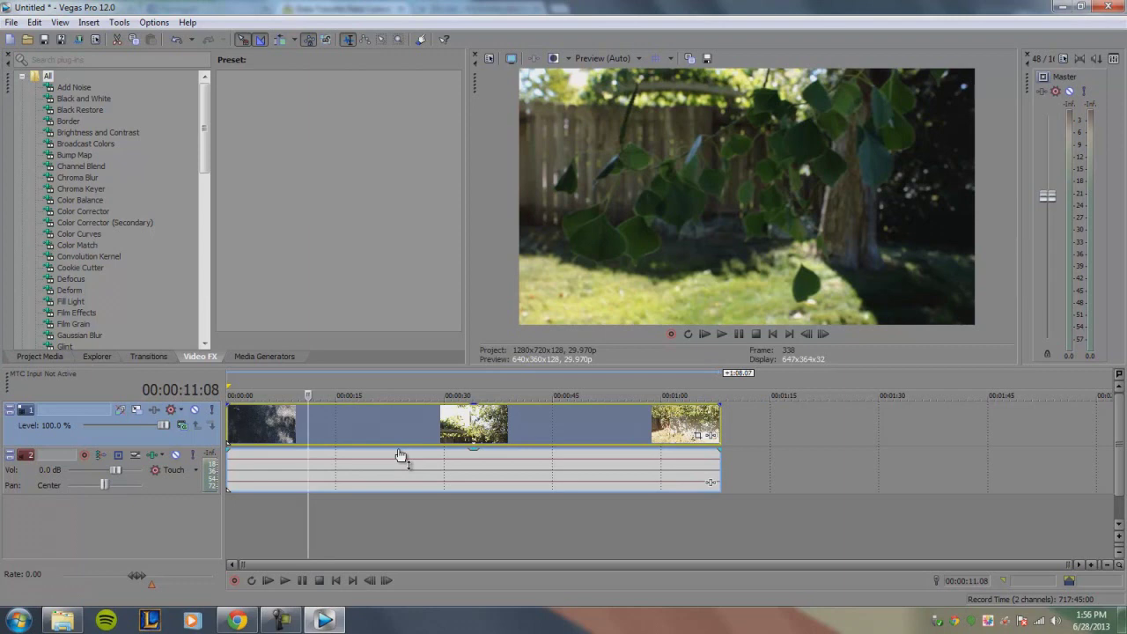
Step: Move the playhead to about 0:15 and reopen customization of the MainConcept AVC/AAC Sony Tablet 720p template
{"action": "left_click", "coordinate": [339, 412]}
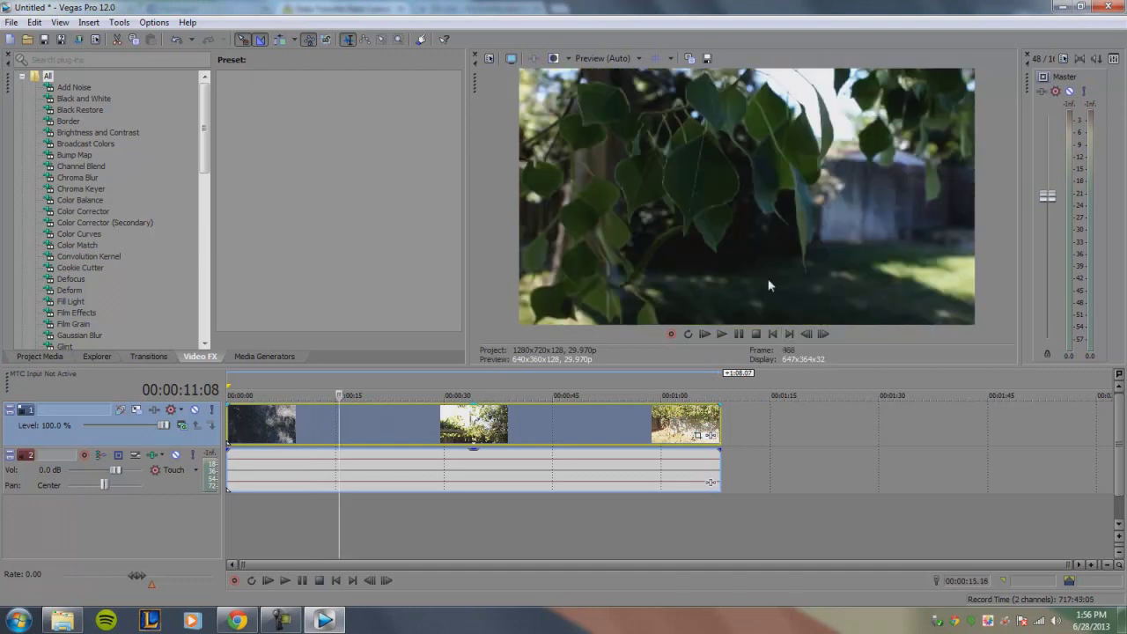
{"action": "left_click", "coordinate": [11, 22]}
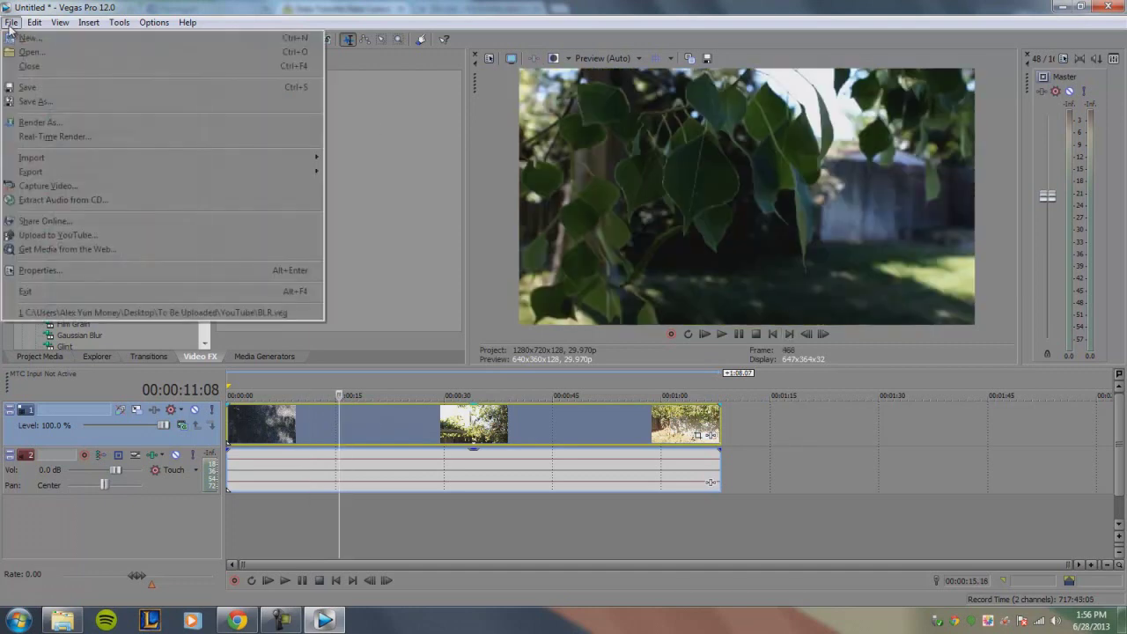
{"action": "left_click", "coordinate": [74, 127]}
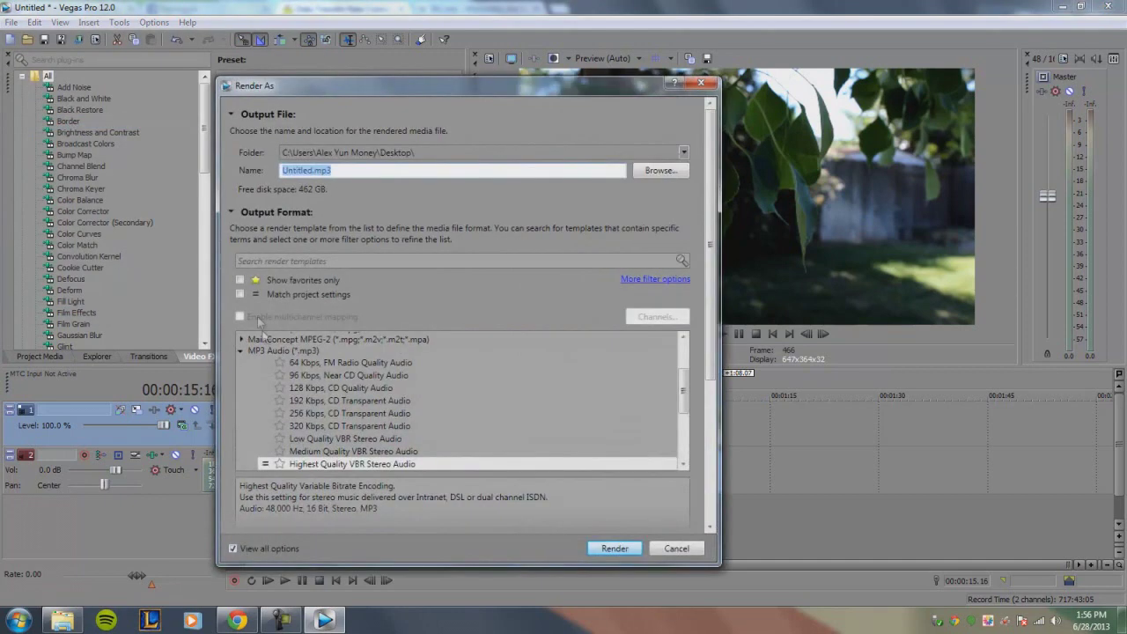
{"action": "left_click", "coordinate": [242, 351]}
{"action": "scroll", "coordinate": [251, 372], "scroll_direction": "up", "scroll_amount": 2}
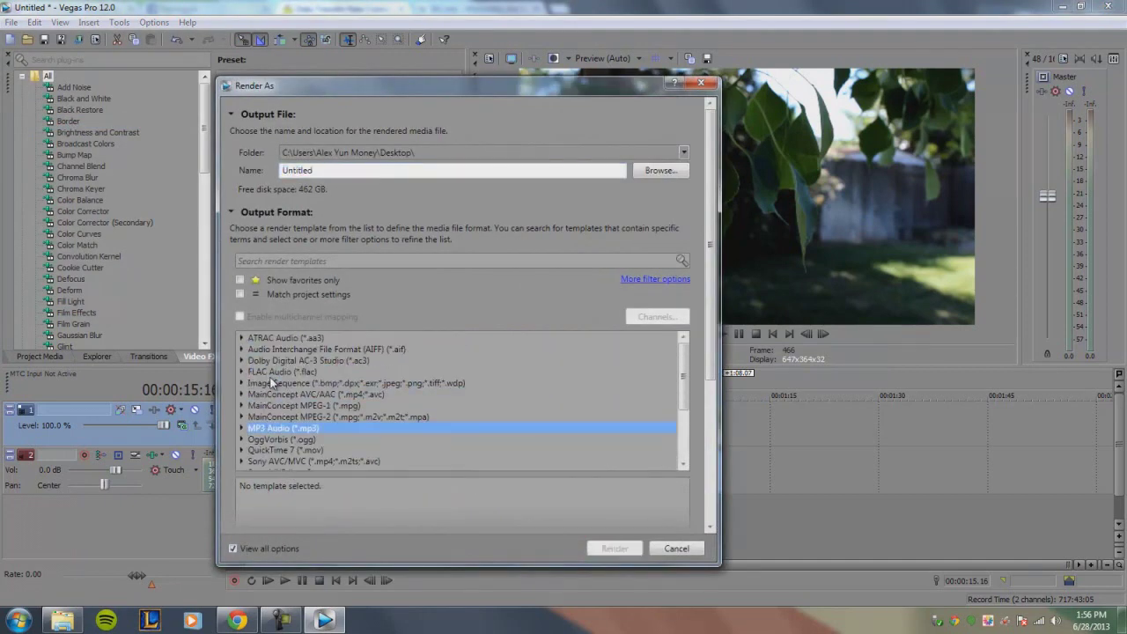
{"action": "left_click", "coordinate": [242, 395]}
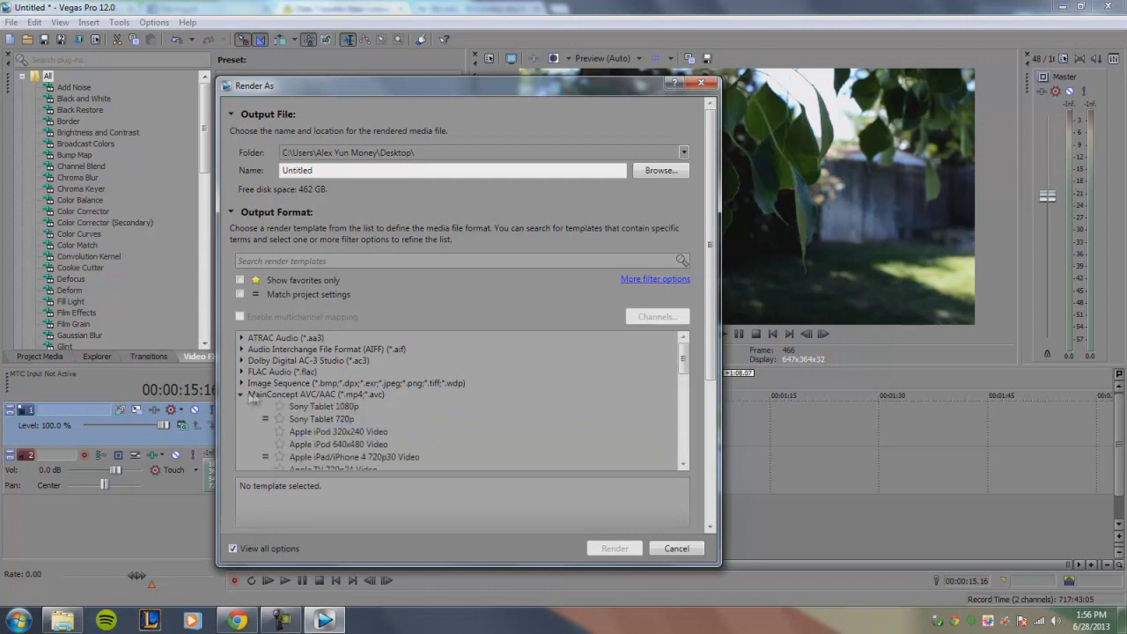
{"action": "left_click", "coordinate": [335, 419]}
{"action": "scroll", "coordinate": [528, 370], "scroll_direction": "down", "scroll_amount": 3}
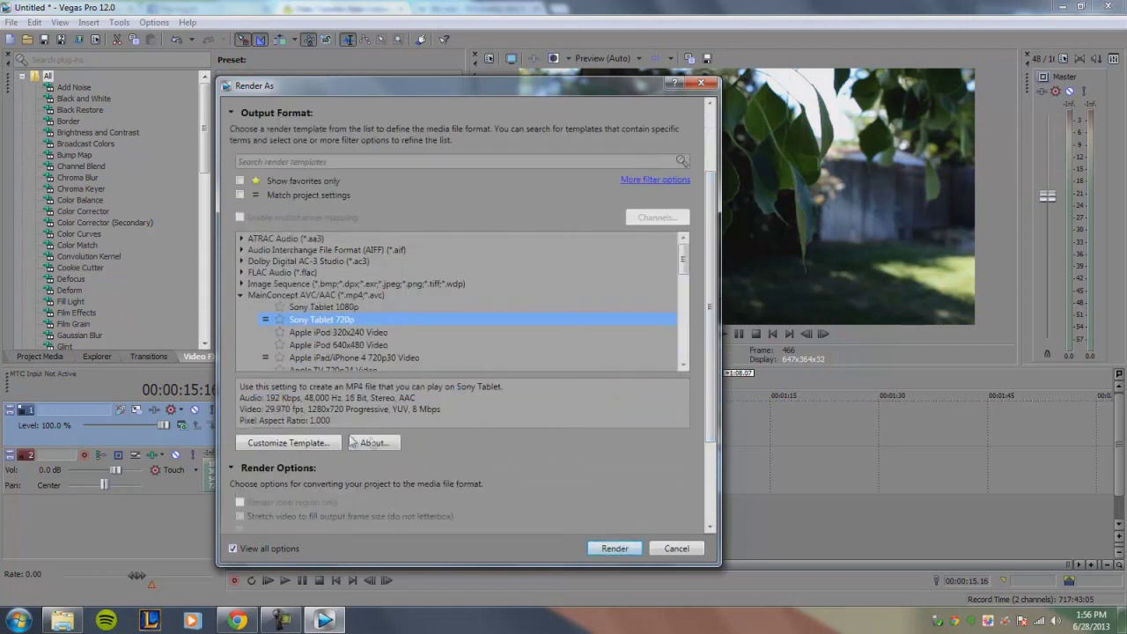
{"action": "left_click", "coordinate": [282, 443]}
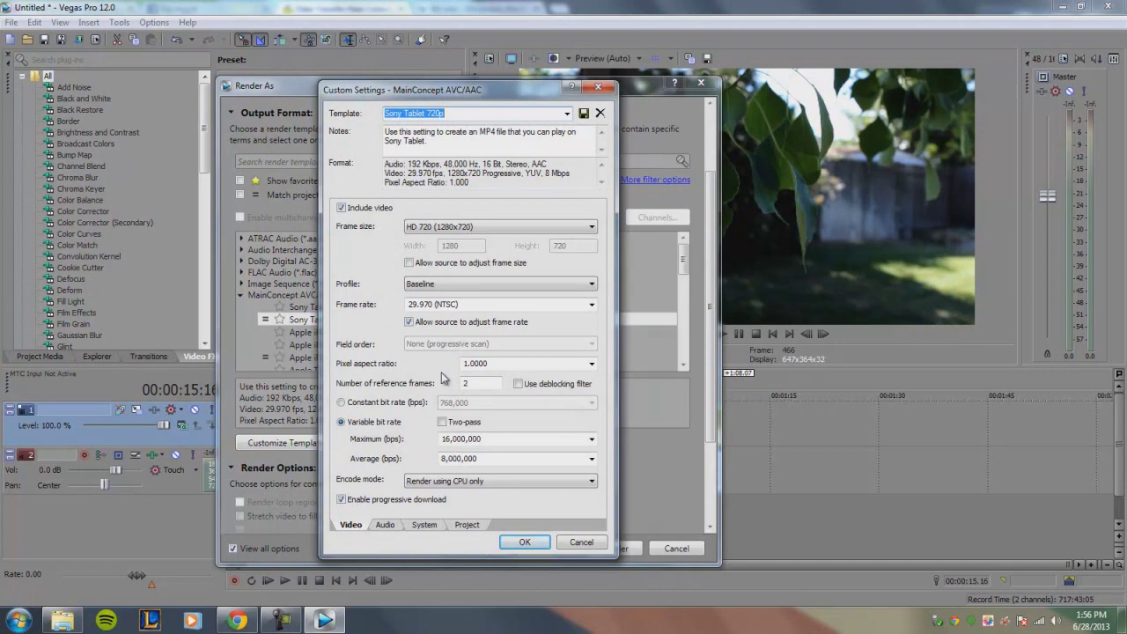
Step: After checking the converter, set the constant bit rate to 50,000,000 bps
{"action": "left_click", "coordinate": [237, 619]}
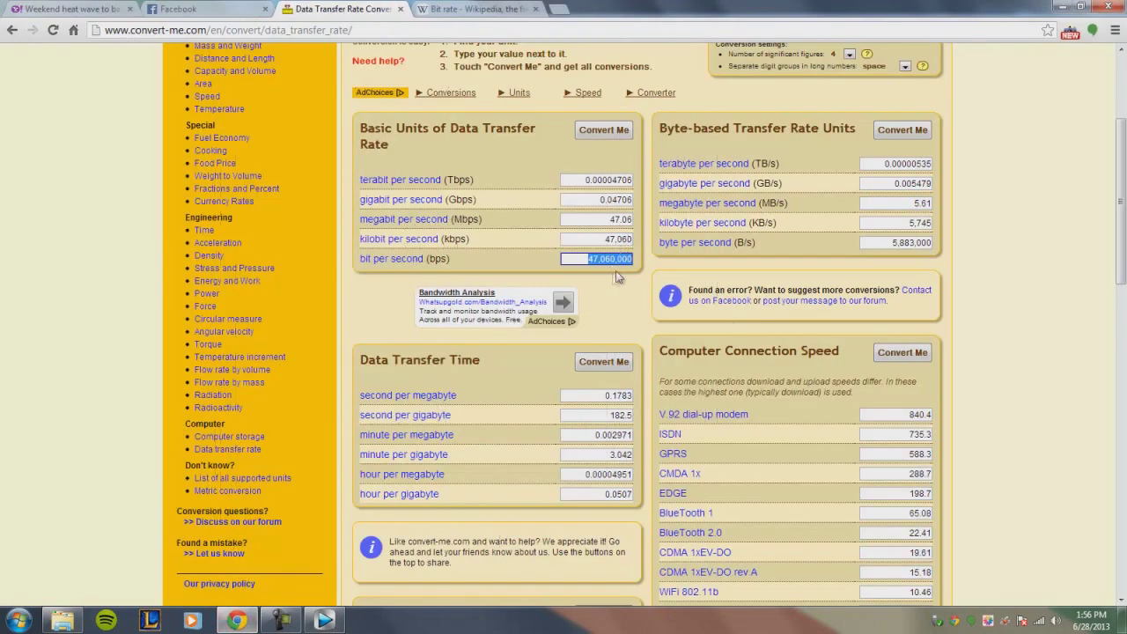
{"action": "left_click", "coordinate": [339, 621]}
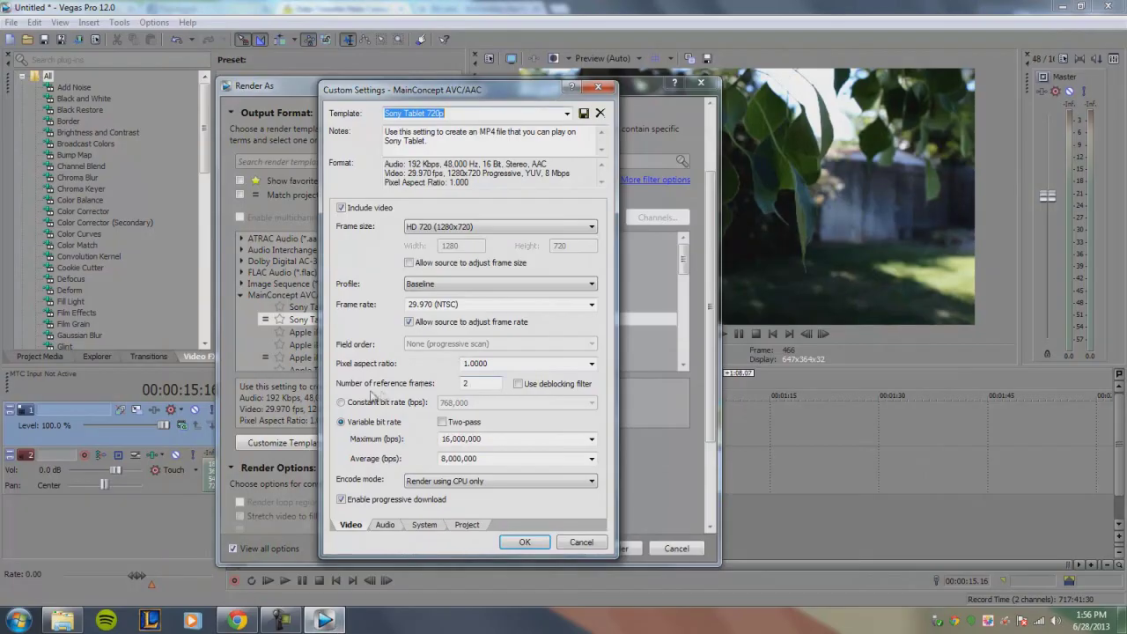
{"action": "left_click", "coordinate": [340, 402]}
{"action": "left_click", "coordinate": [540, 403]}
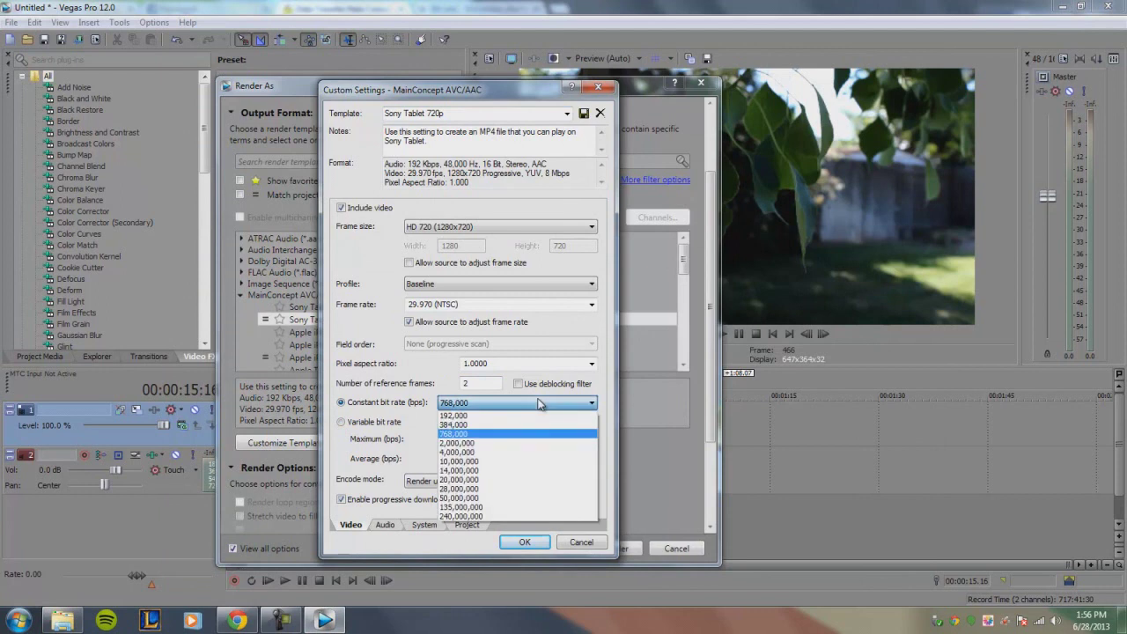
{"action": "left_click", "coordinate": [471, 499]}
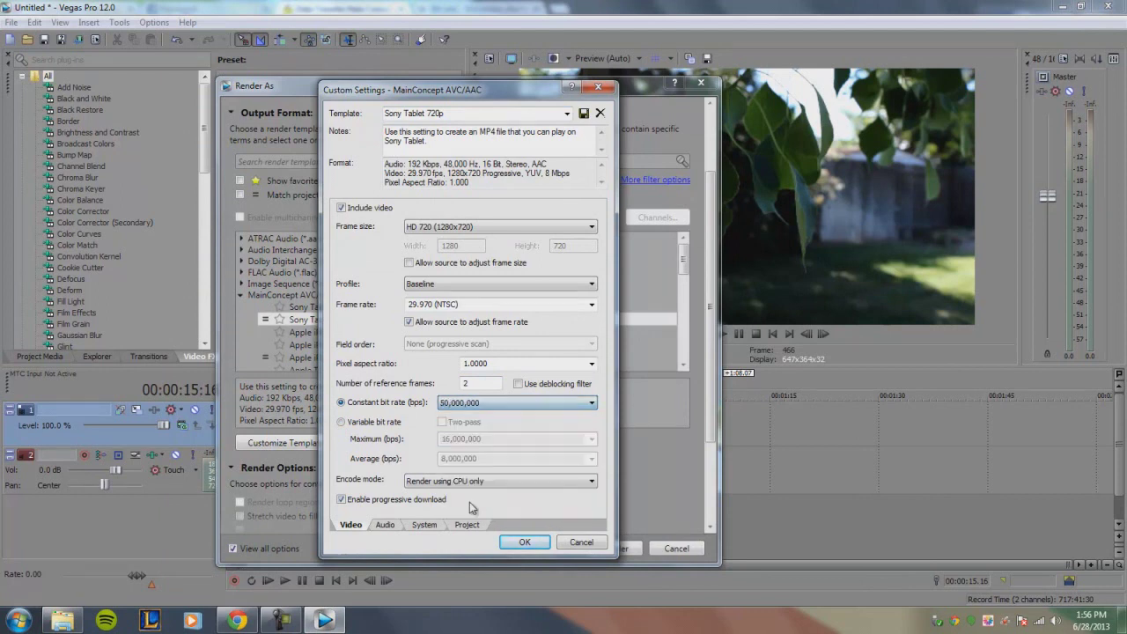
Step: Keep 50,000,000 in the constant bit rate list, then switch back to variable bit rate
{"action": "left_click", "coordinate": [499, 406]}
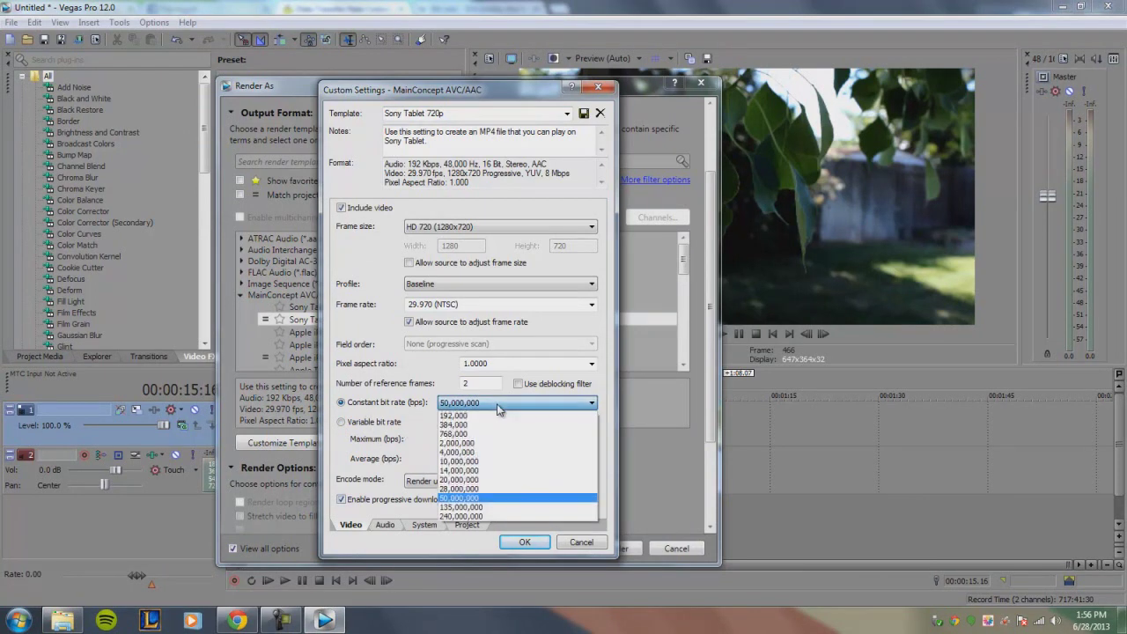
{"action": "left_click", "coordinate": [499, 407]}
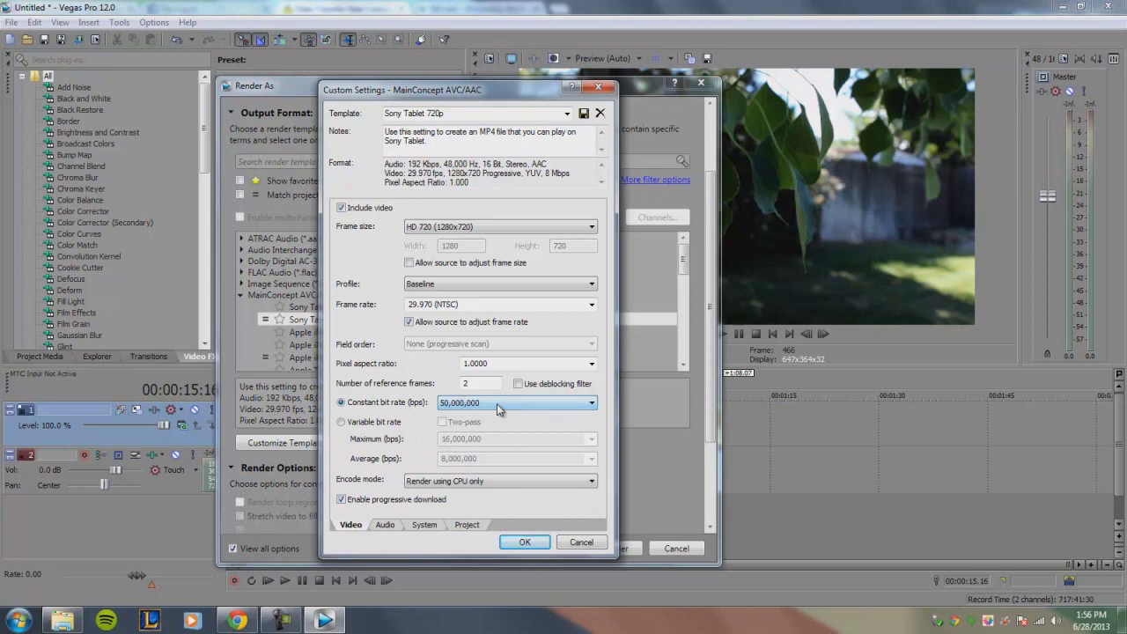
{"action": "left_click", "coordinate": [497, 403]}
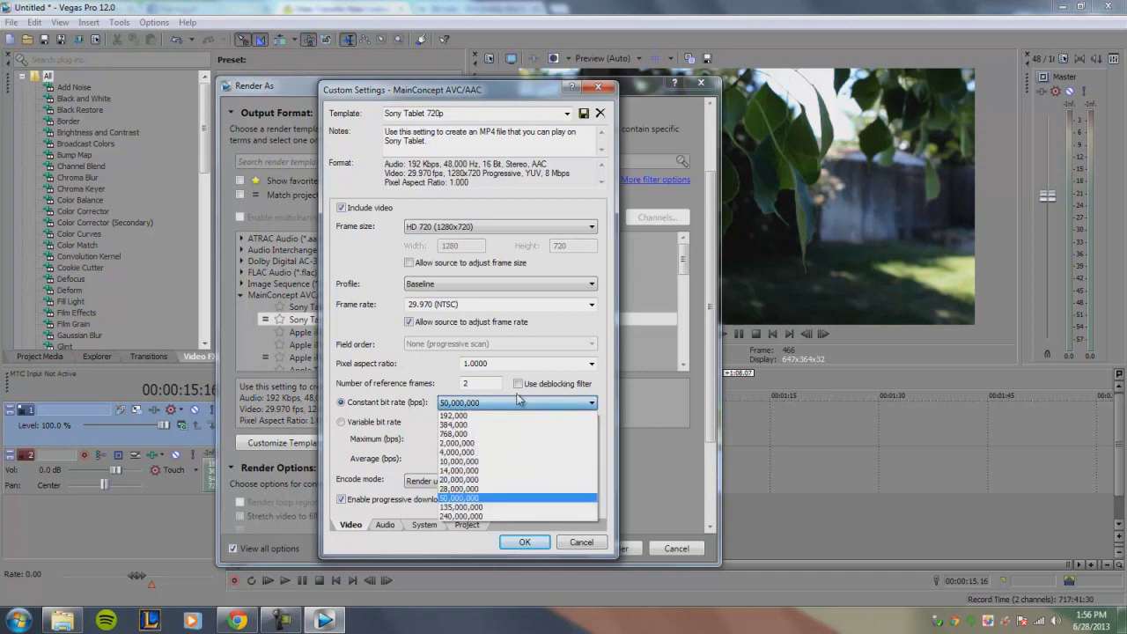
{"action": "left_click", "coordinate": [448, 499]}
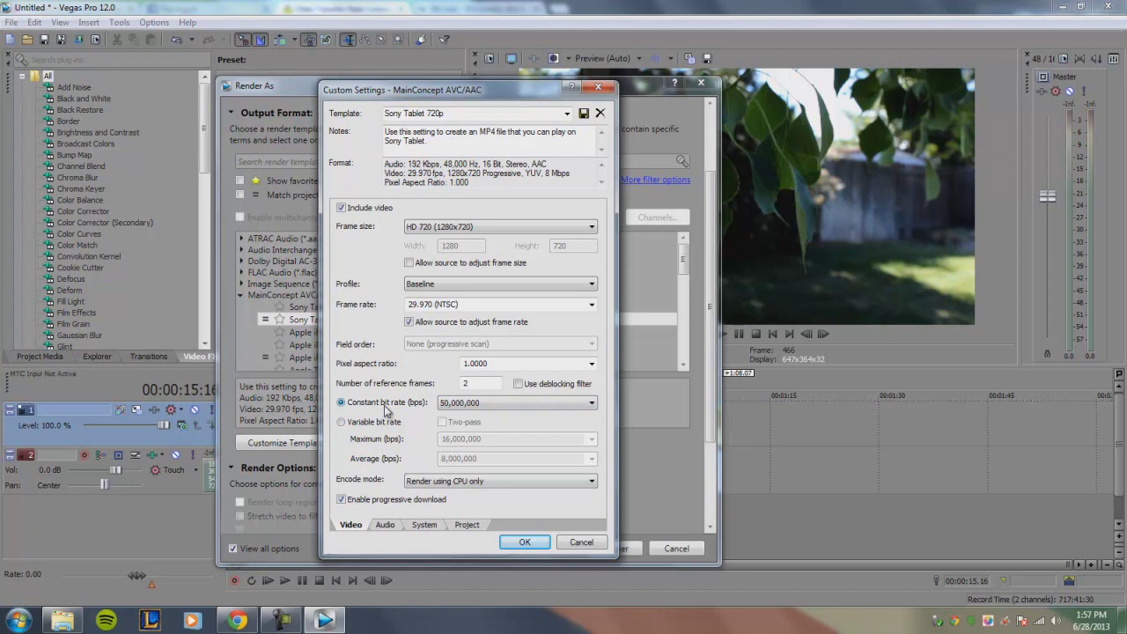
{"action": "left_click", "coordinate": [474, 405]}
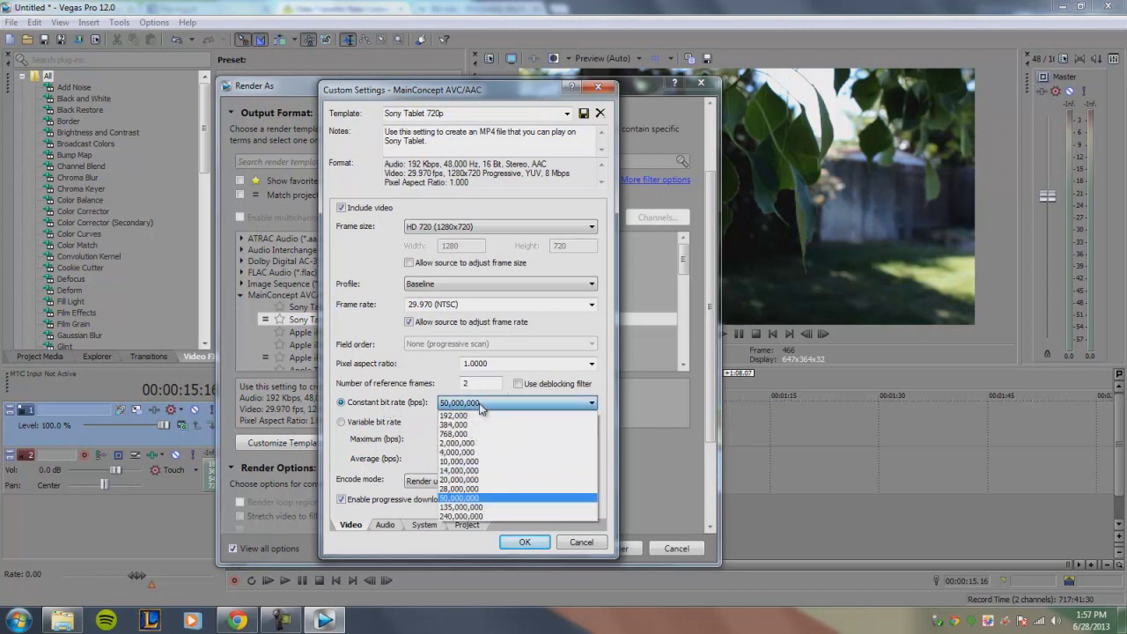
{"action": "left_click", "coordinate": [464, 499]}
{"action": "left_click", "coordinate": [360, 424]}
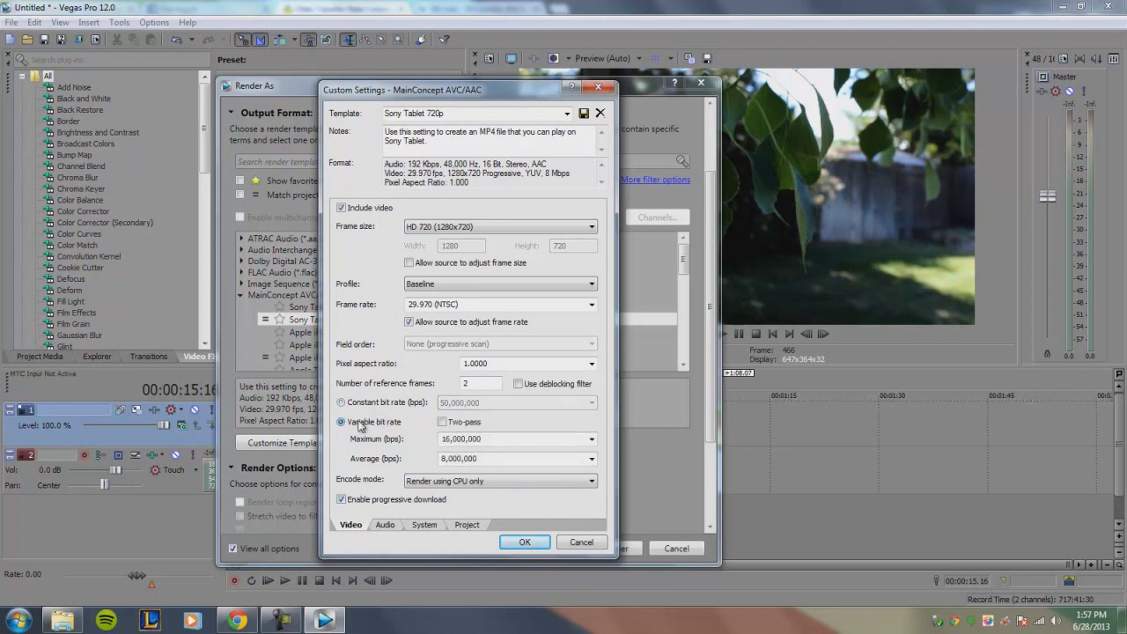
Step: Edit the Maximum (bps) to 47,000,000 and choose 28,000,000 as the Average (bps)
{"action": "left_click", "coordinate": [592, 439]}
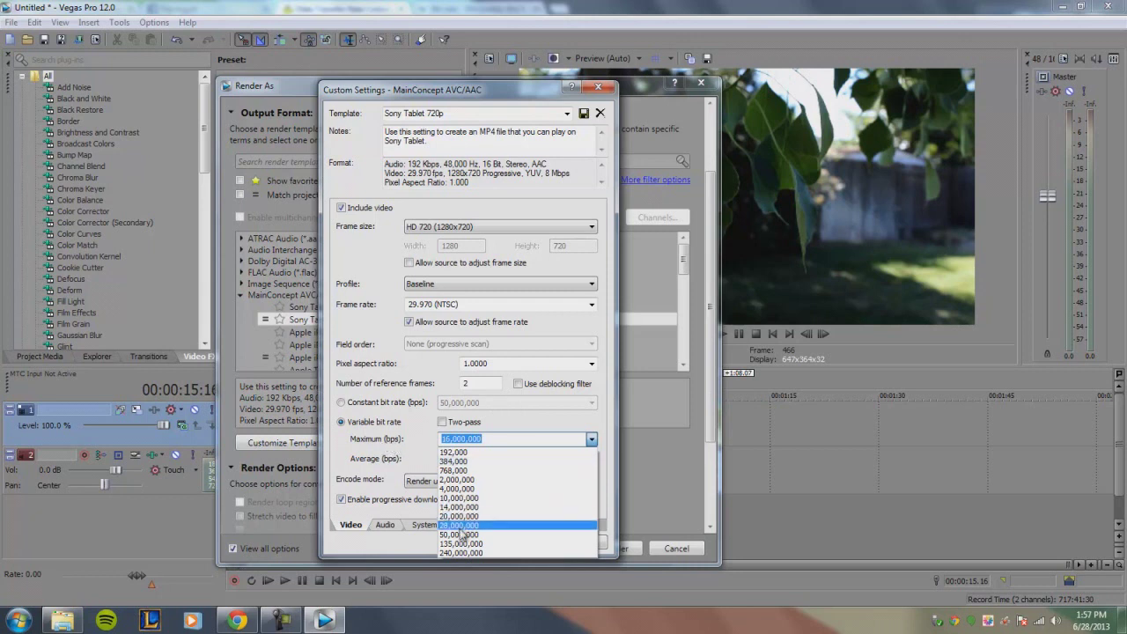
{"action": "left_click", "coordinate": [448, 438]}
{"action": "left_click", "coordinate": [448, 437]}
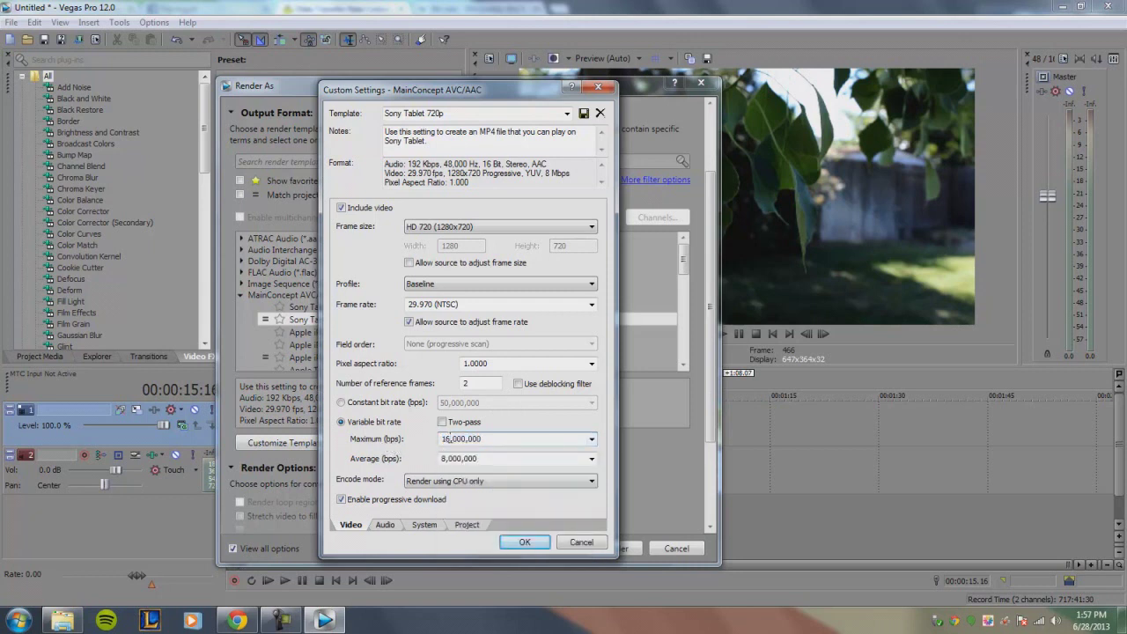
{"action": "key", "text": "BackSpace"}
{"action": "type", "text": "4"}
{"action": "key", "text": "Delete"}
{"action": "type", "text": "7"}
{"action": "left_click", "coordinate": [592, 459]}
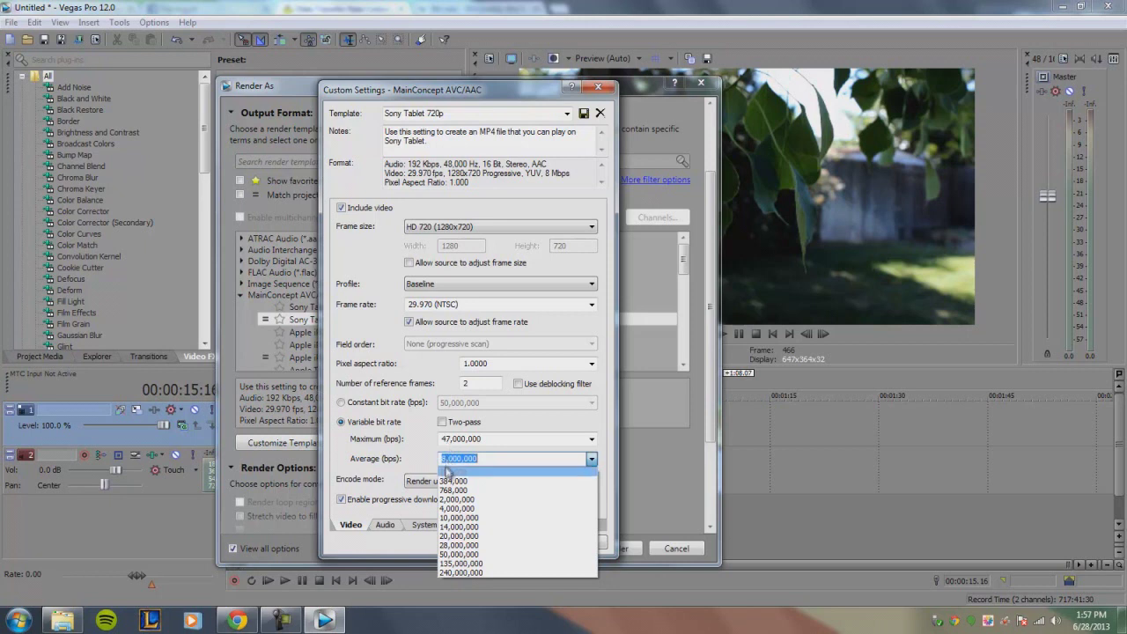
{"action": "left_click", "coordinate": [456, 547]}
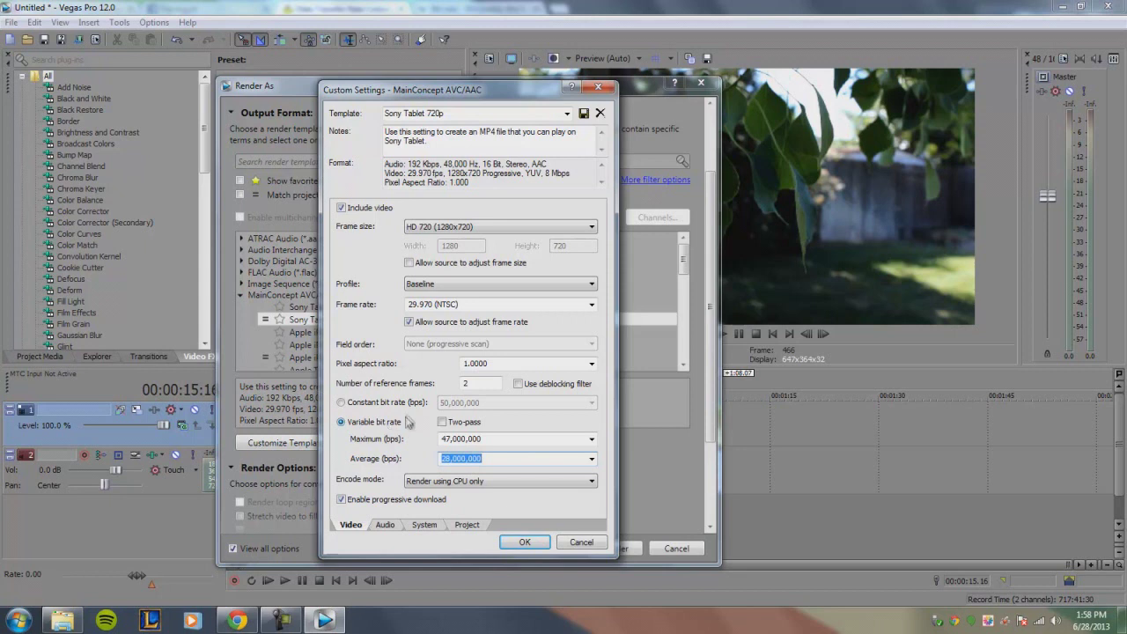
Step: Switch the video to constant 50,000,000 bps bit rate and bring up the convert-me.com converter
{"action": "left_click", "coordinate": [424, 405]}
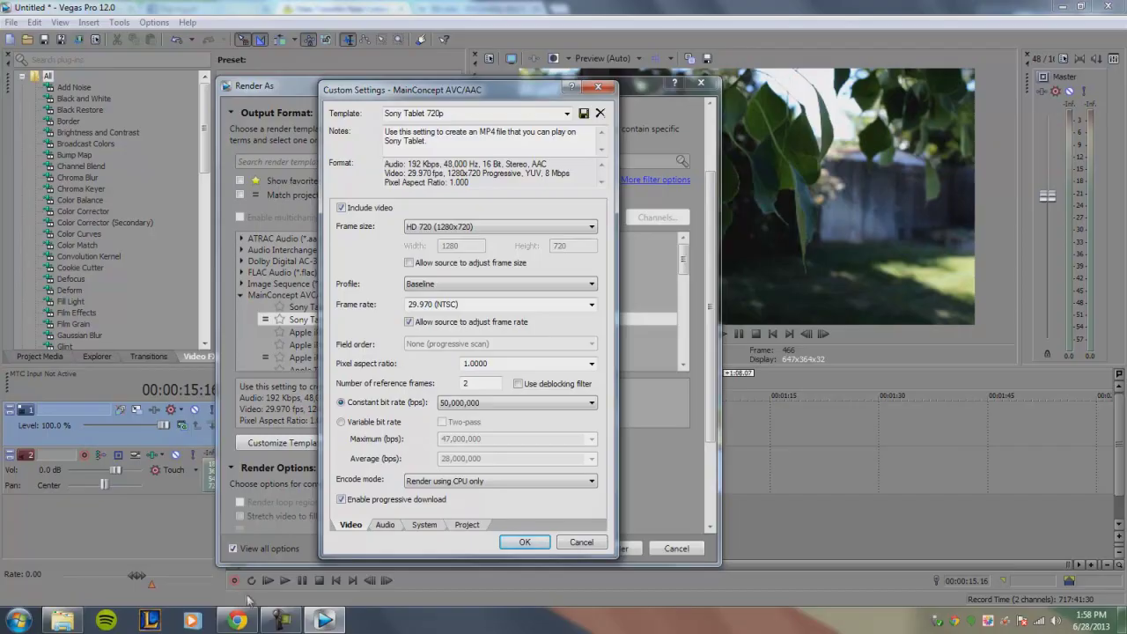
{"action": "left_click", "coordinate": [236, 621]}
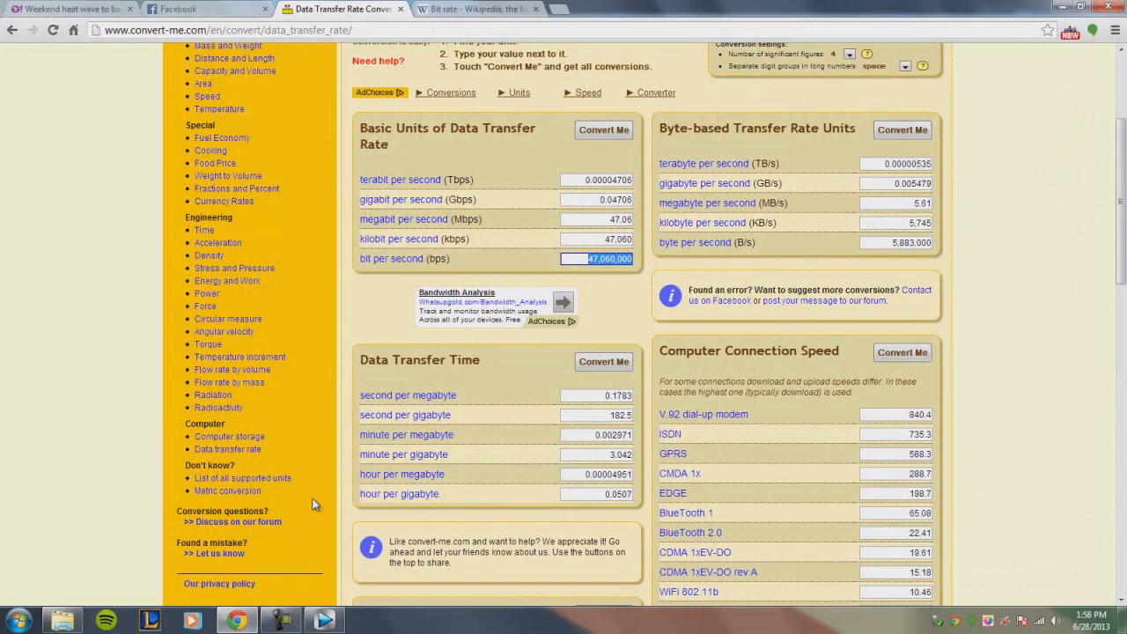